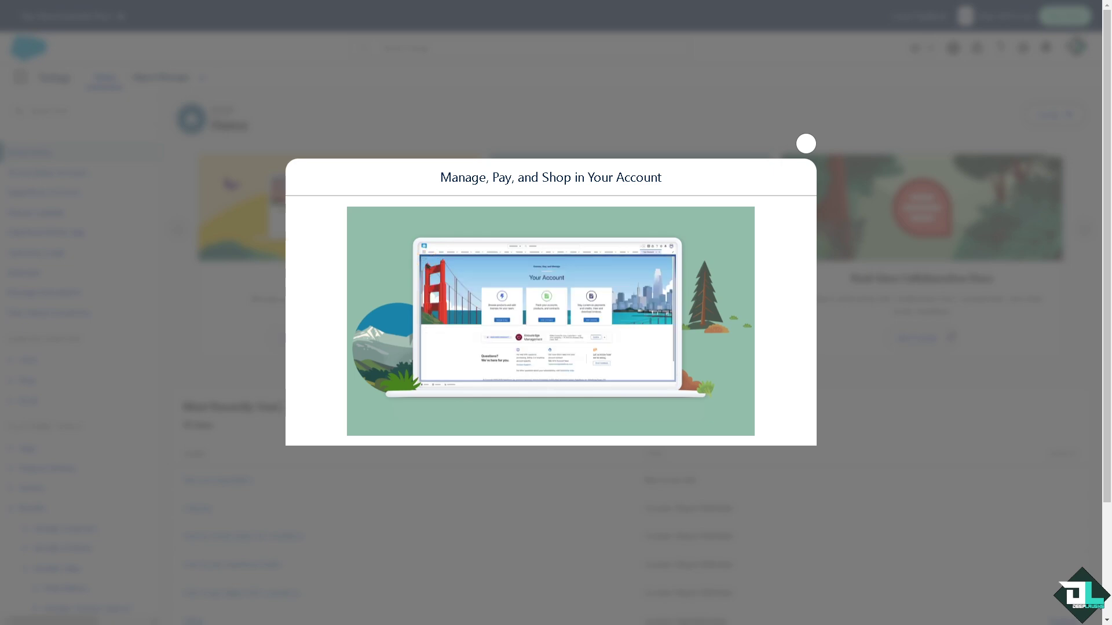
- Dismiss the 'Manage, Pay, and Shop in Your Account' pop-up covering Setup Home
click(806, 144)
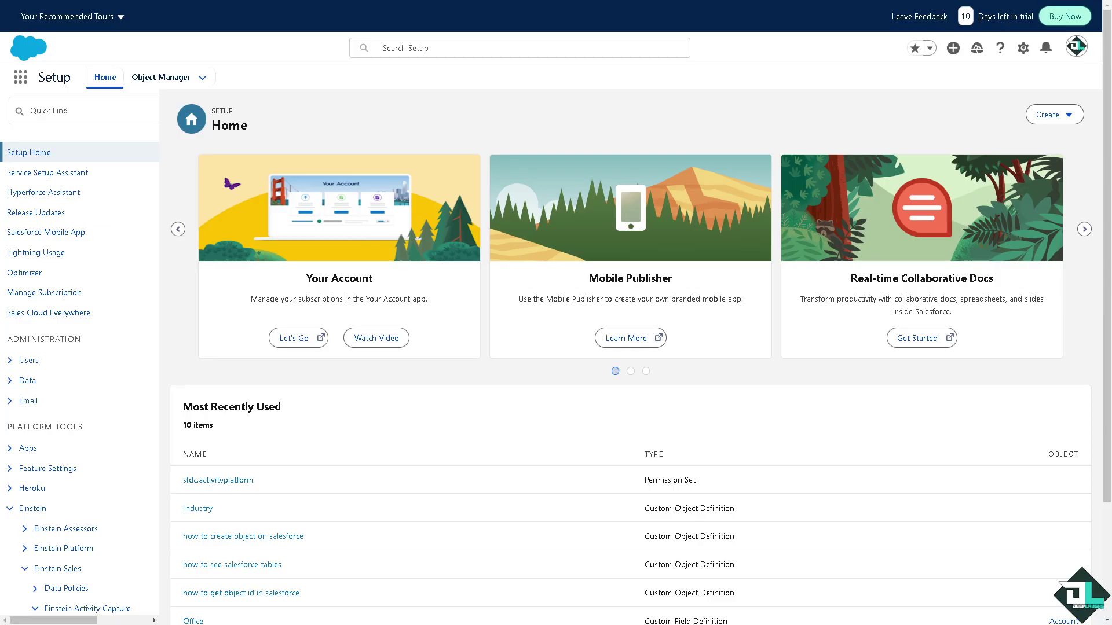
- Search 'Dash' in the App Launcher and go to the Dashboards page
click(20, 79)
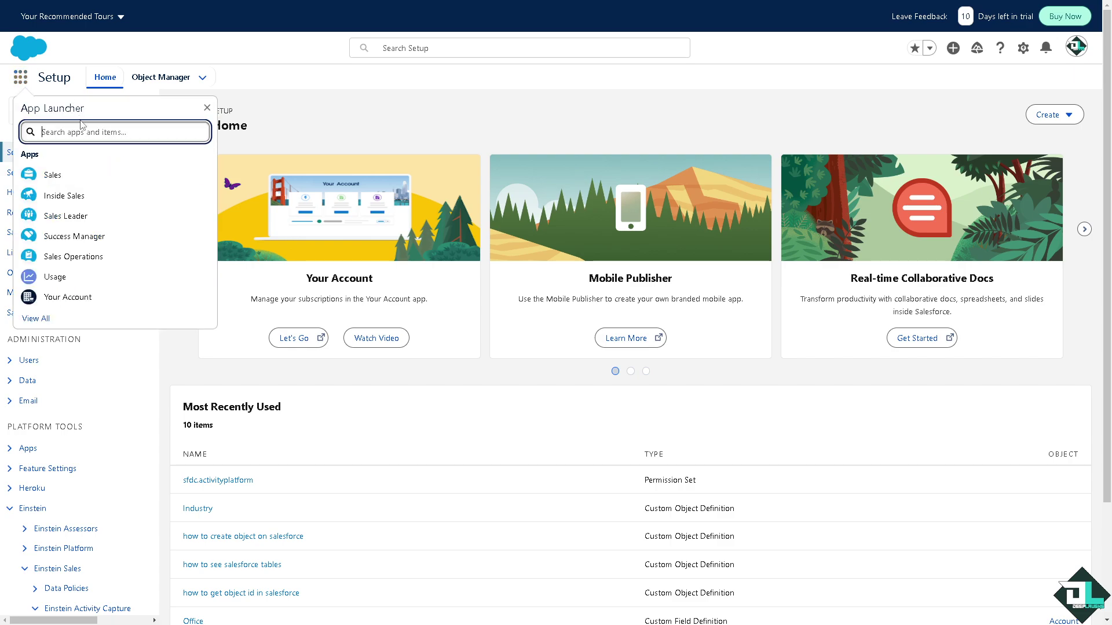
text(Dash)
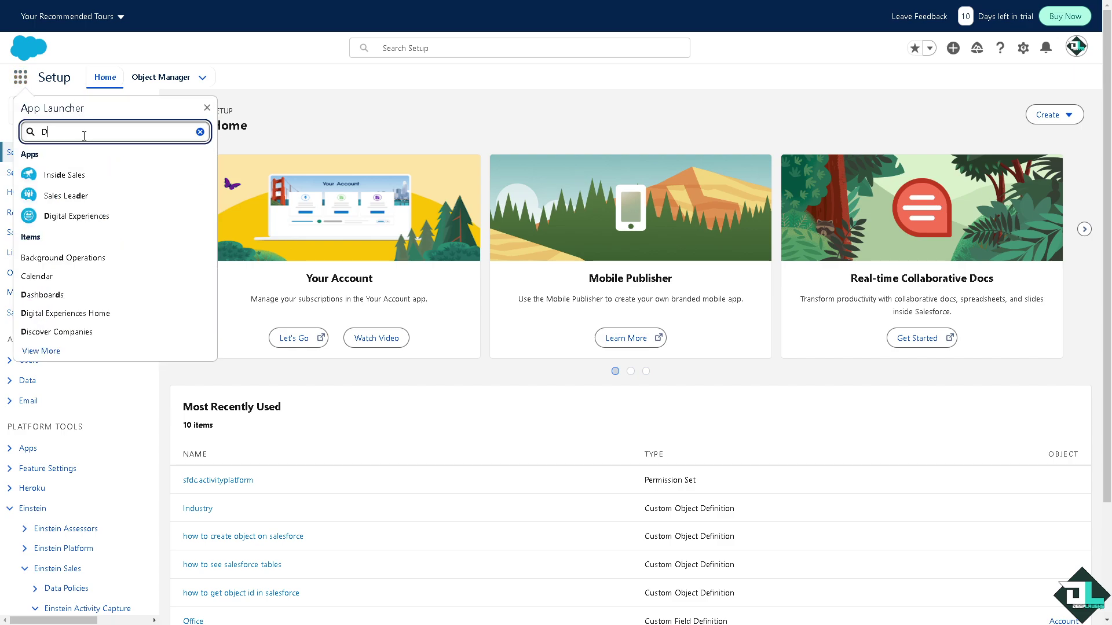
click(68, 208)
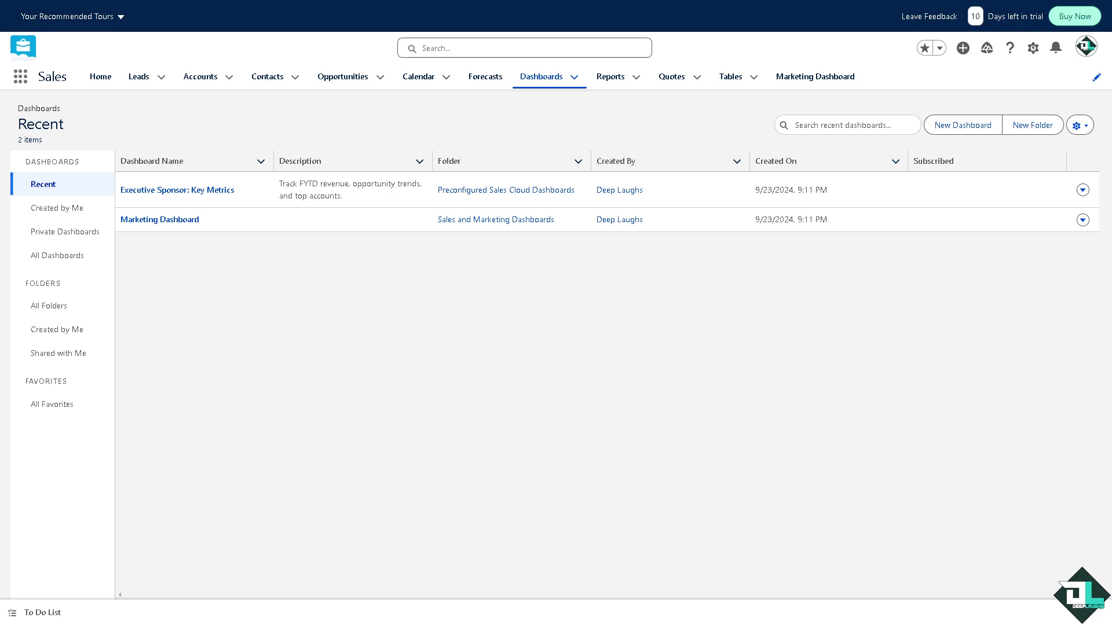
- Create a new dashboard named 'how to use salesforce analytics', with the same text as its description
click(955, 131)
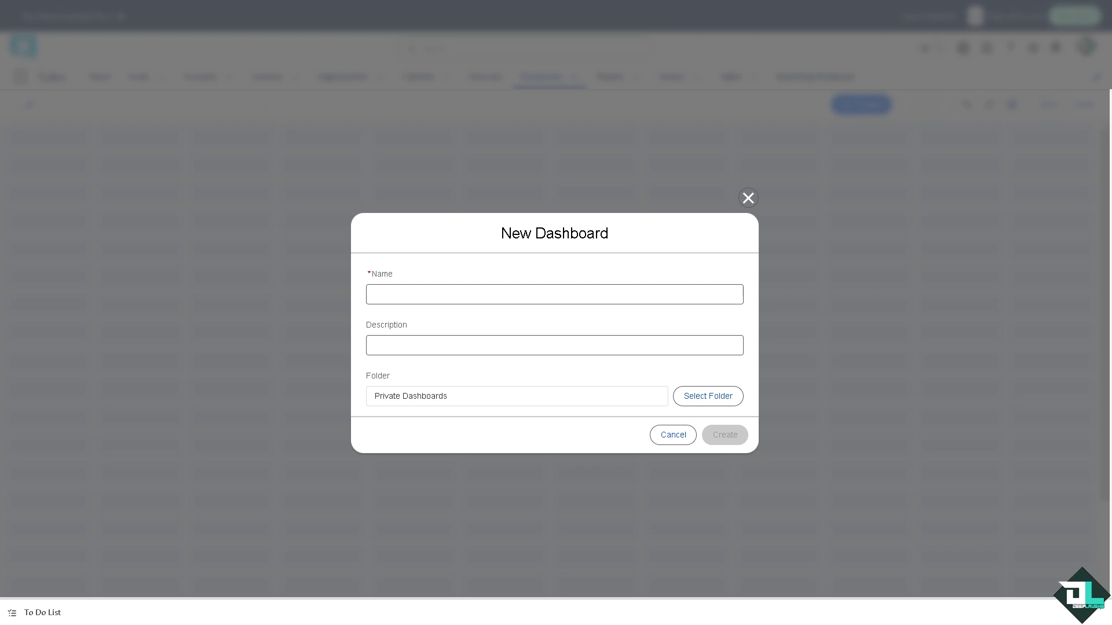
click(405, 294)
text(how to use salesforce analytics)
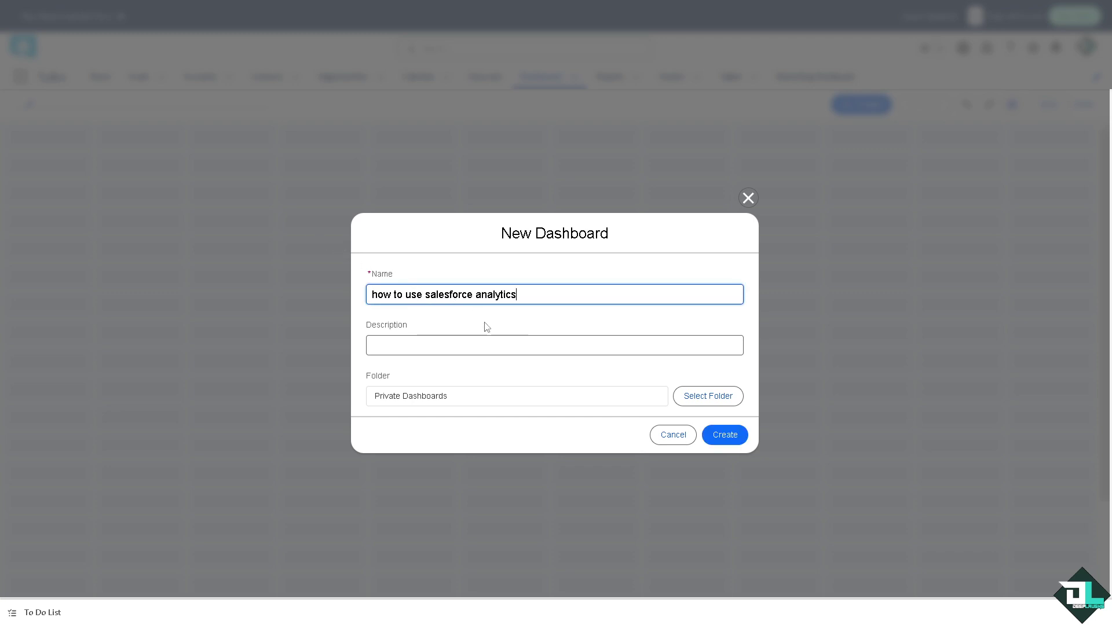
click(489, 345)
text(how to use salesforce analytics)
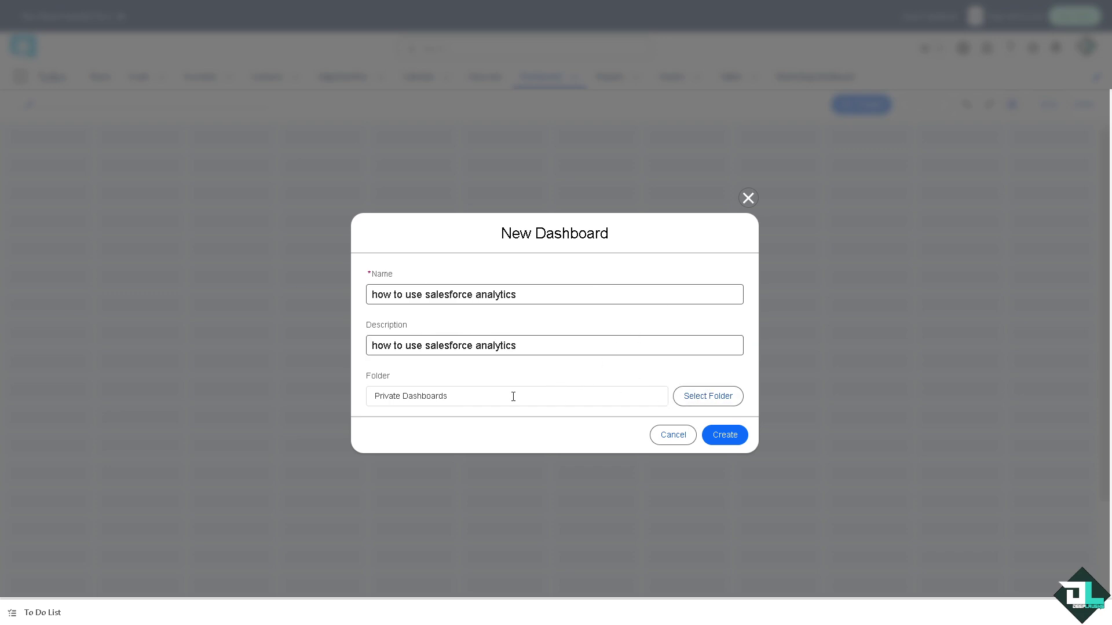
click(723, 436)
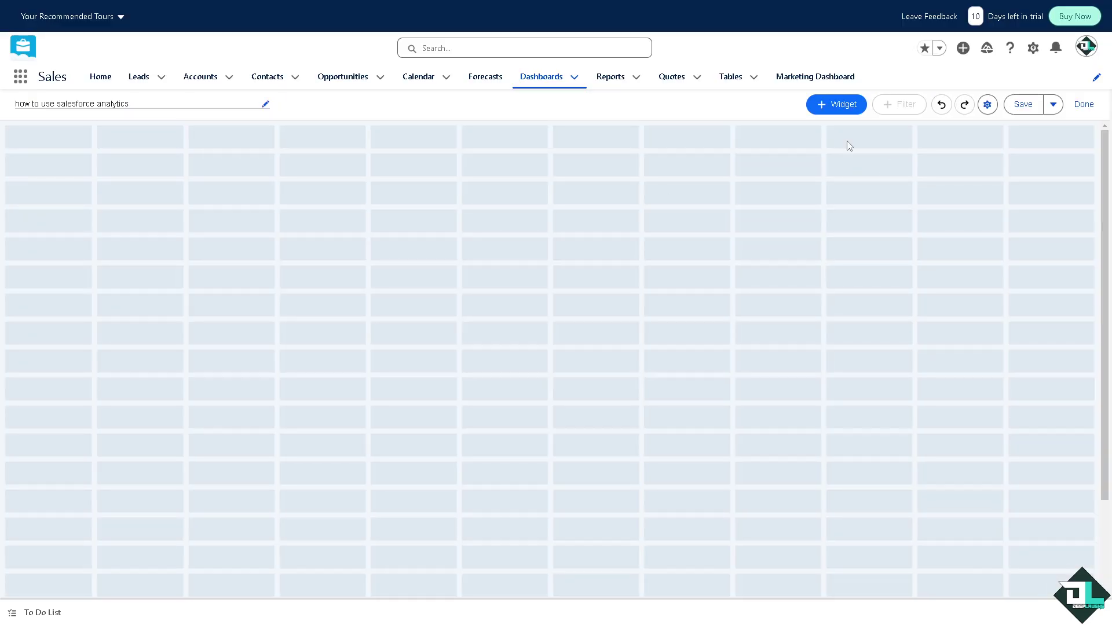
- Choose the Opportunity Amount by Stage (Sample) public report as the source for a chart widget
click(839, 109)
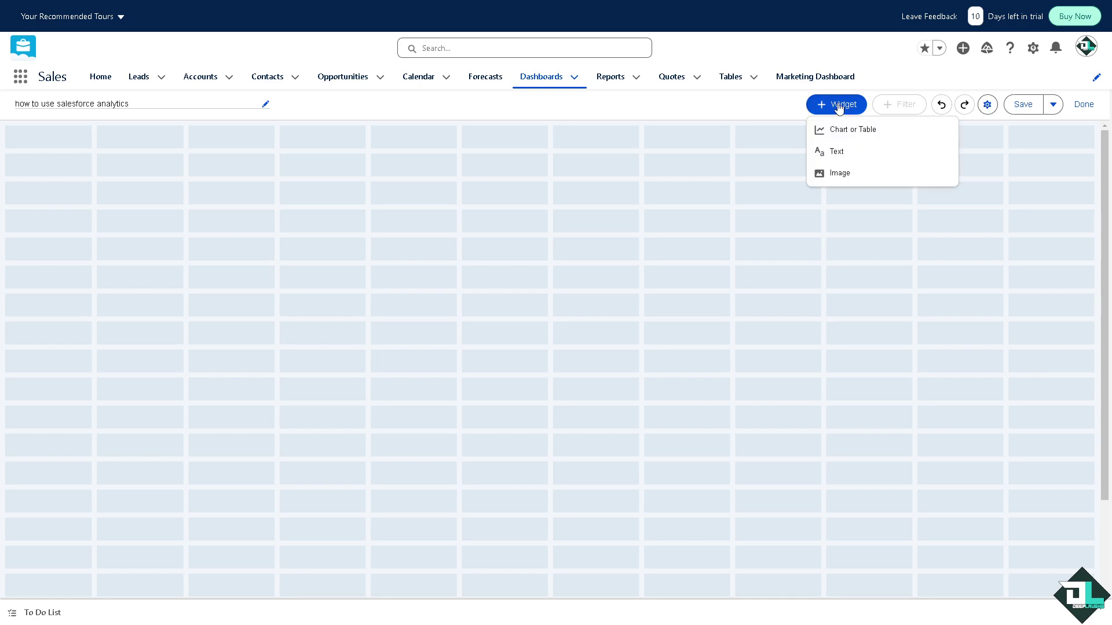
click(853, 131)
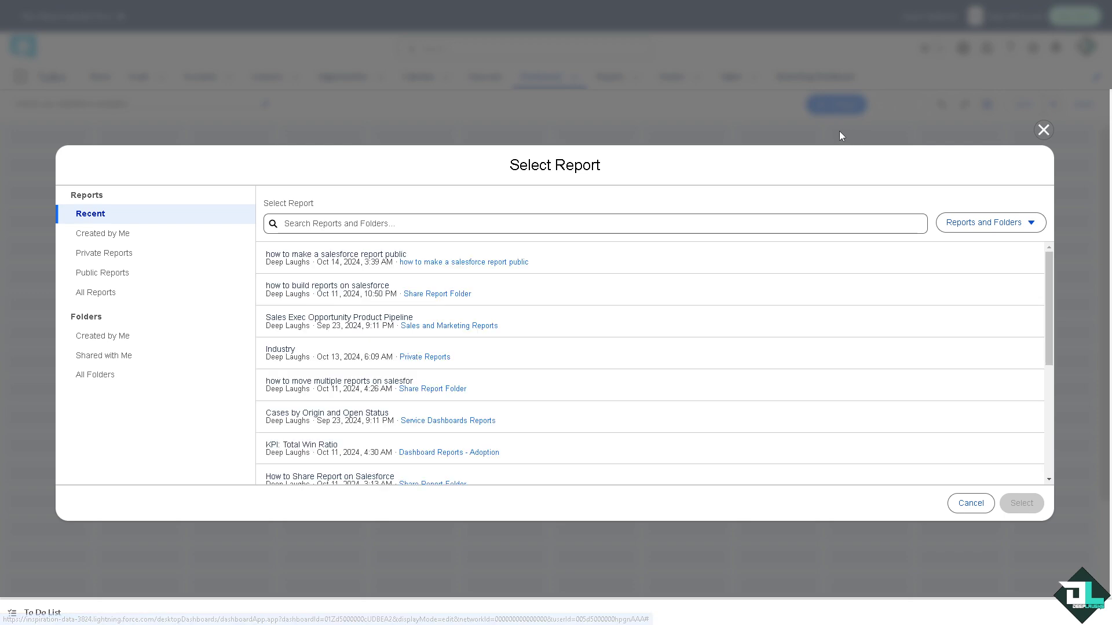
click(115, 278)
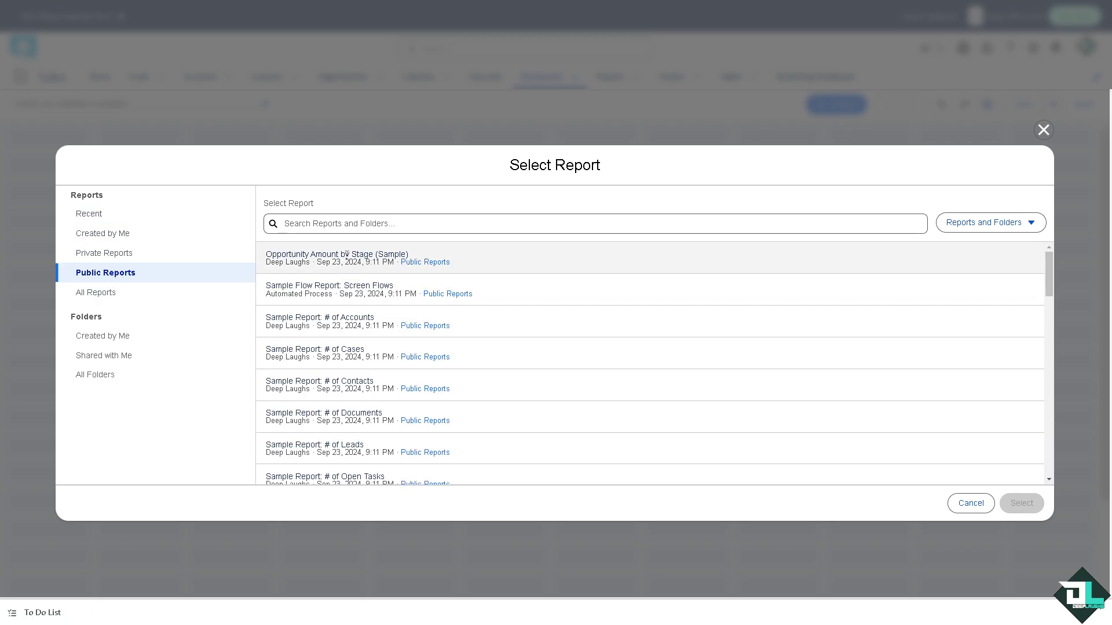
click(441, 263)
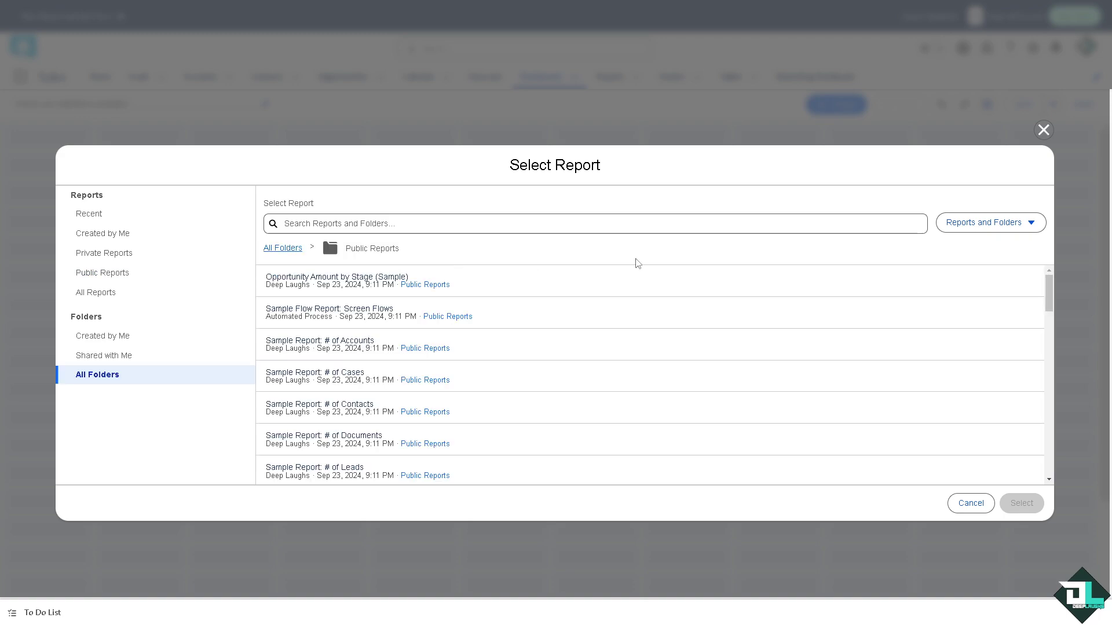
click(957, 224)
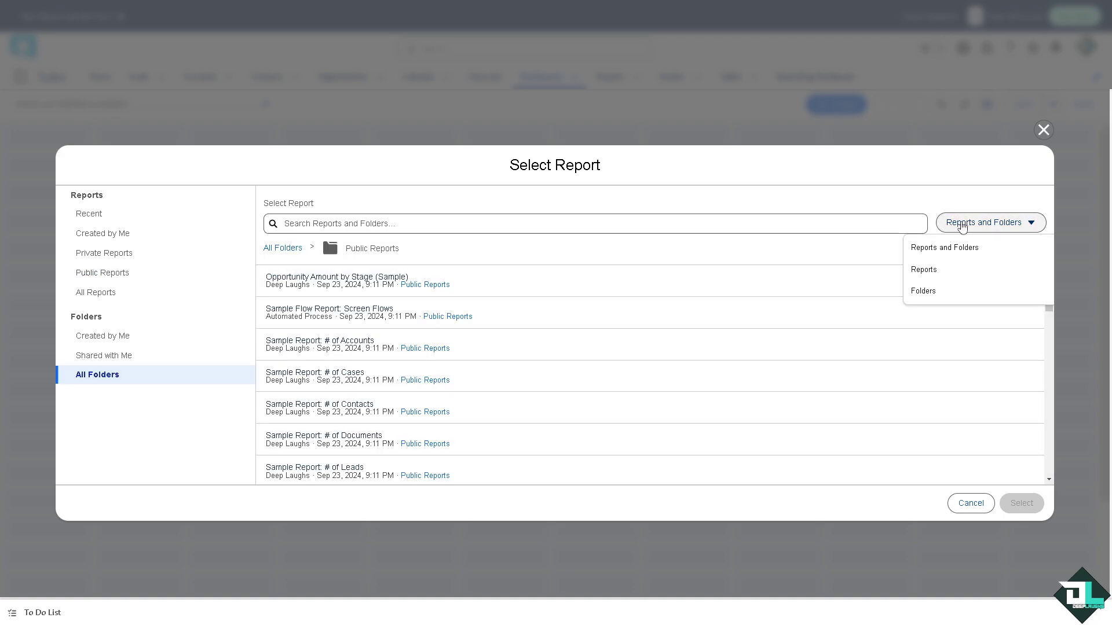
click(924, 270)
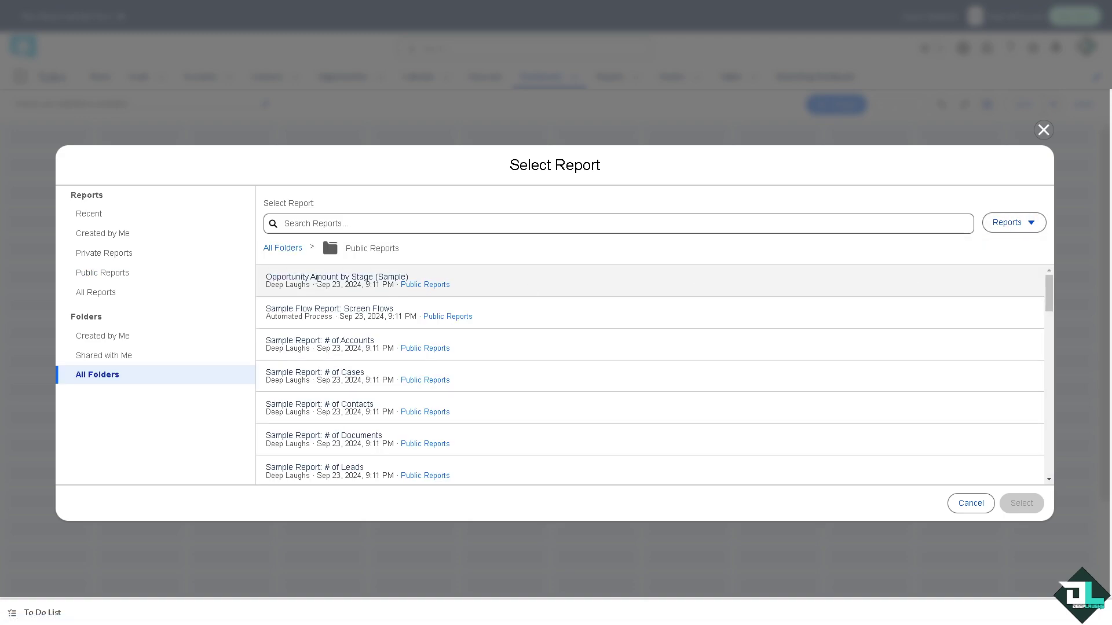
click(293, 268)
click(1028, 504)
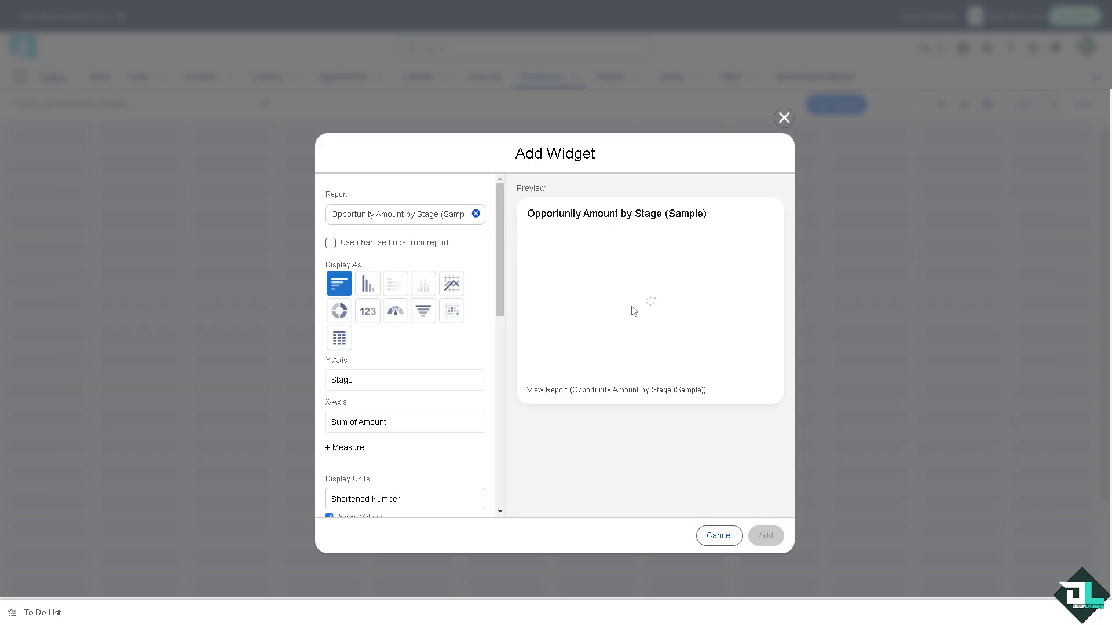
- Display the report as a donut chart and add the widget to the dashboard
click(367, 284)
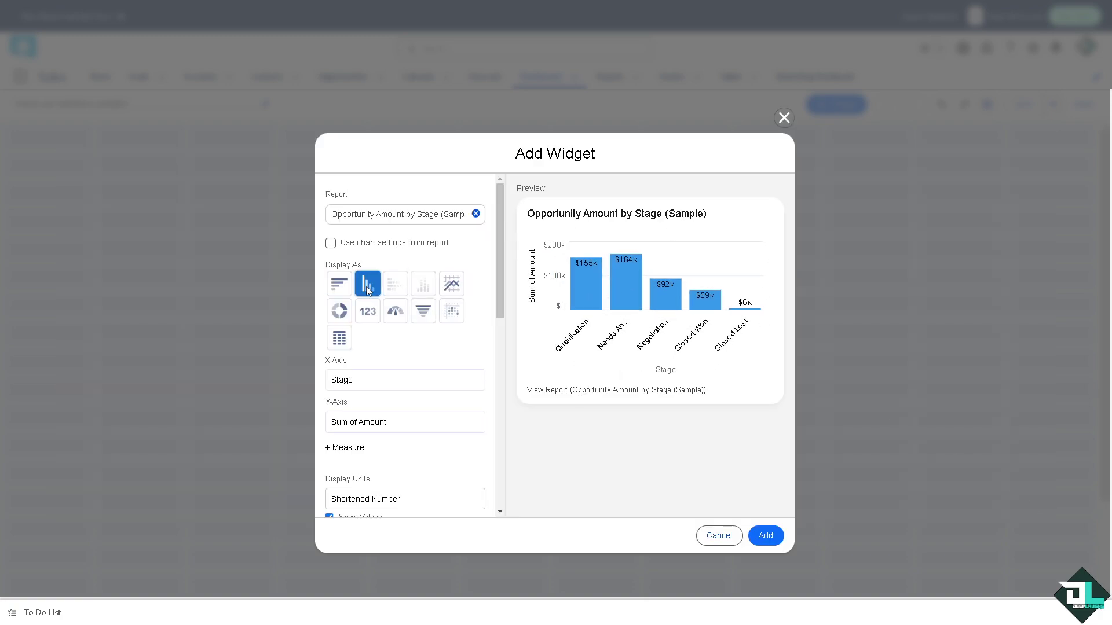
click(345, 286)
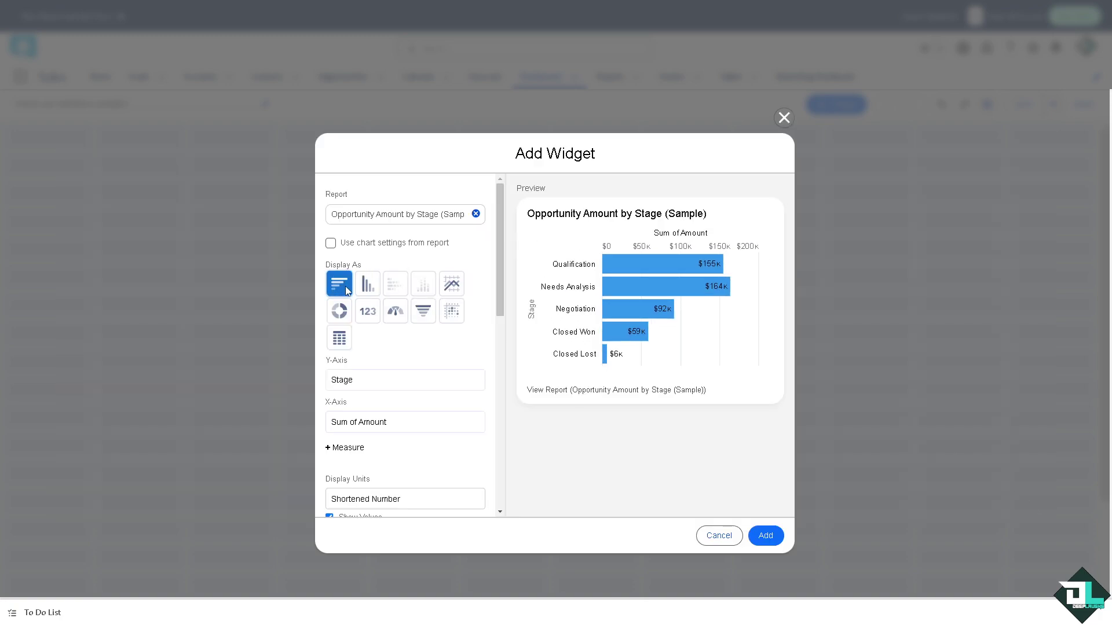
click(364, 288)
click(447, 293)
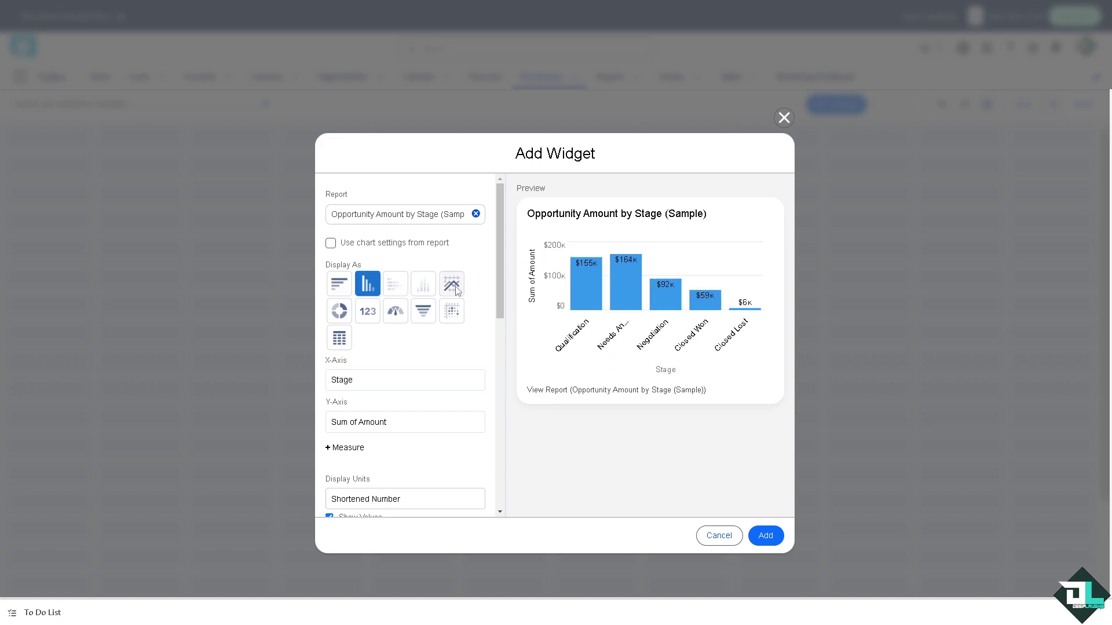
click(423, 311)
click(395, 311)
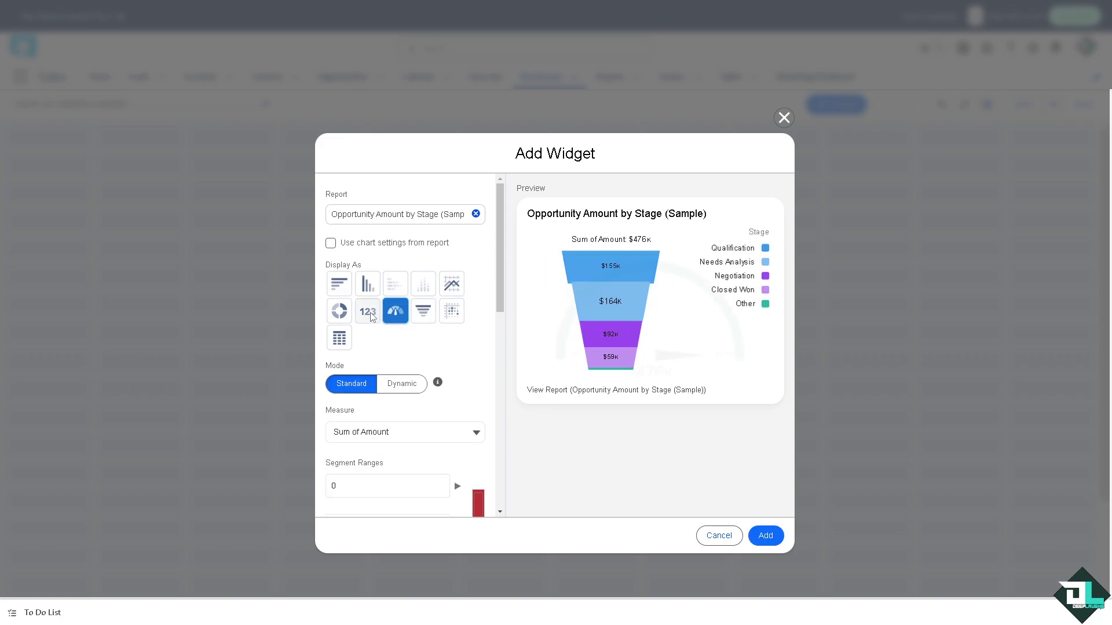
click(368, 311)
click(340, 313)
click(368, 313)
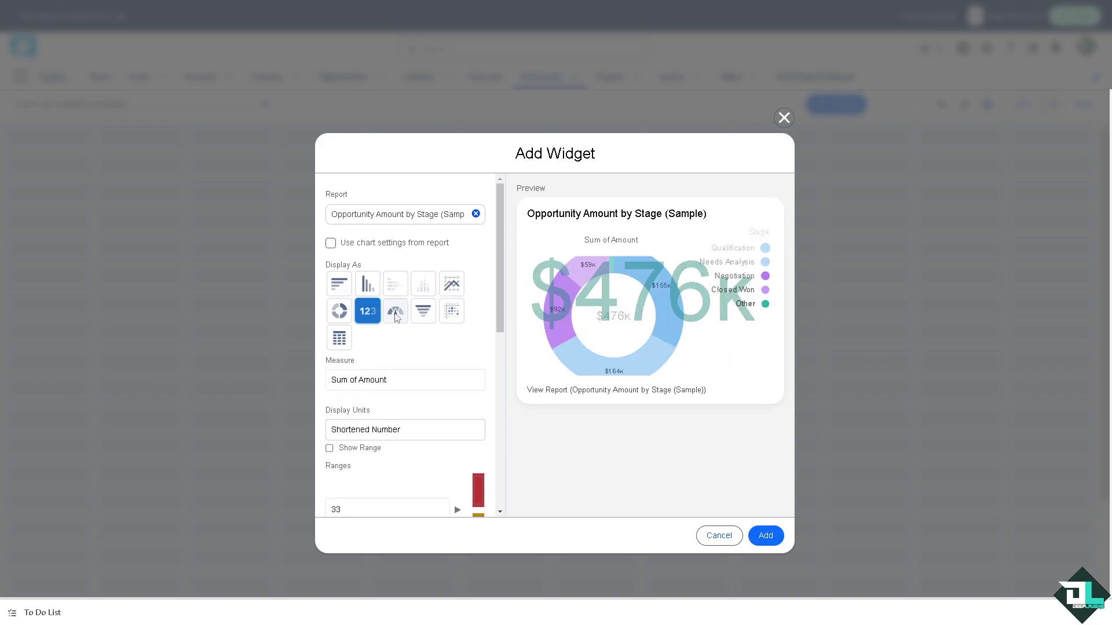
click(339, 311)
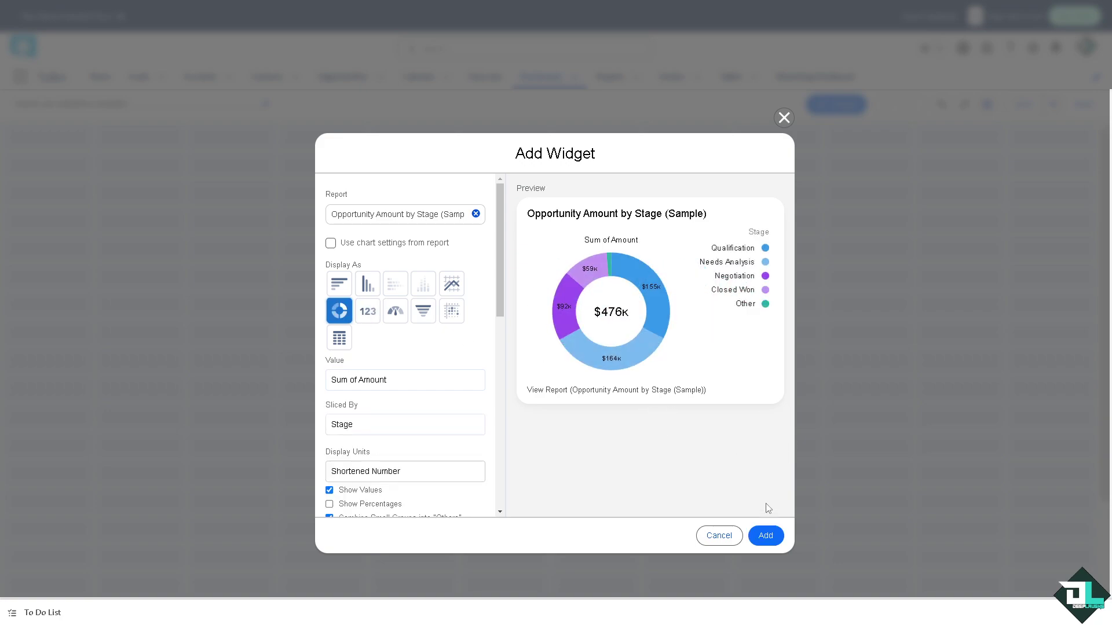
click(764, 536)
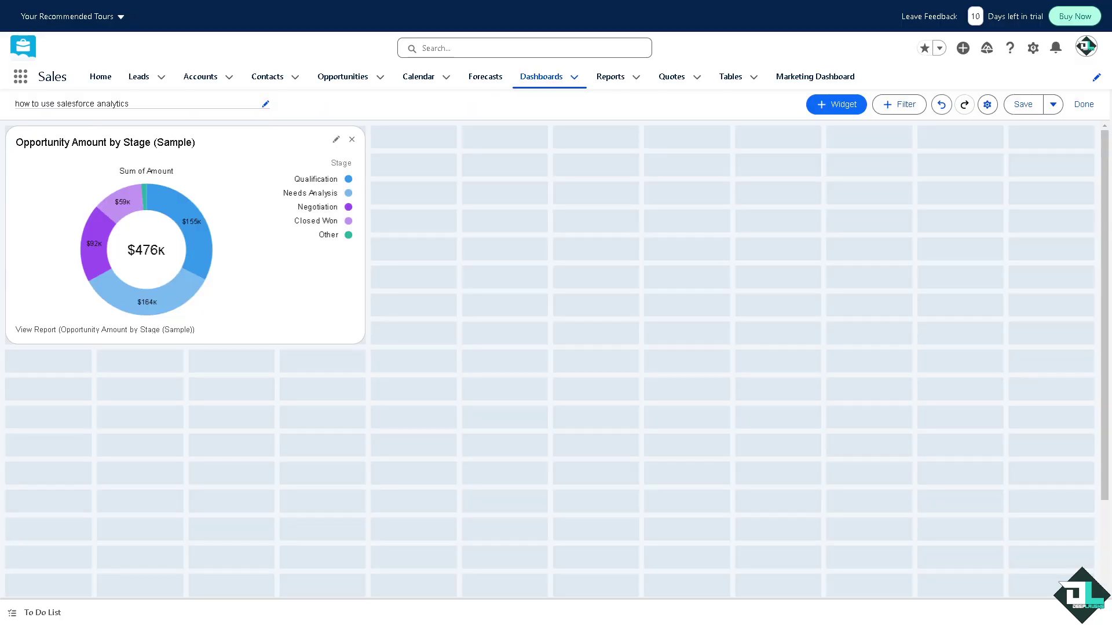
- Add an Office filter with the 'not equal to' operator to the dashboard
click(906, 105)
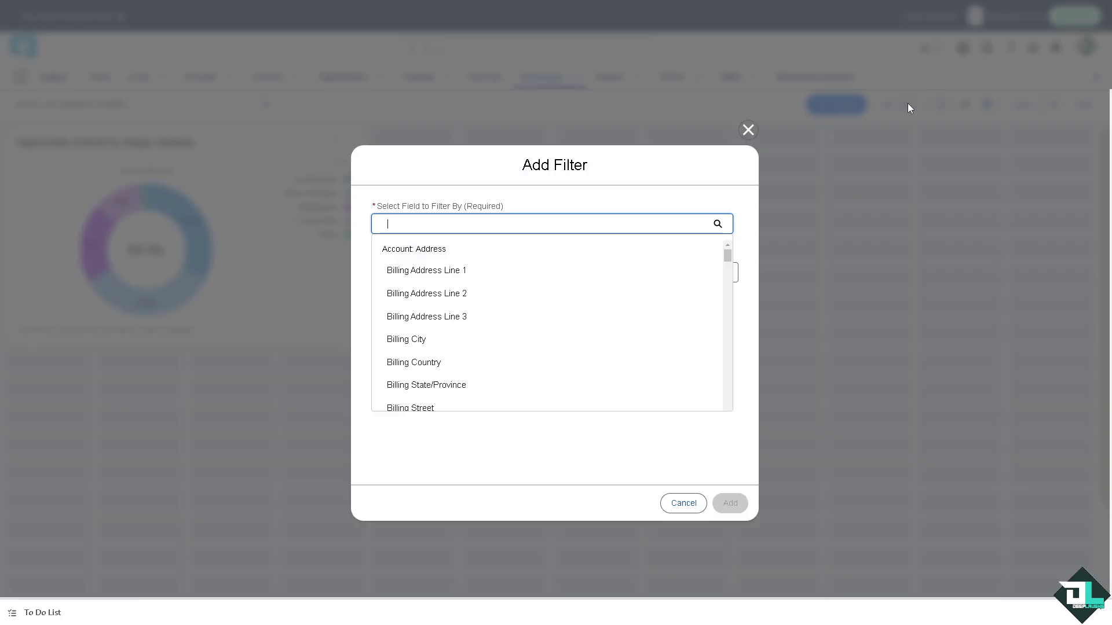
scroll(435, 280, down, 6)
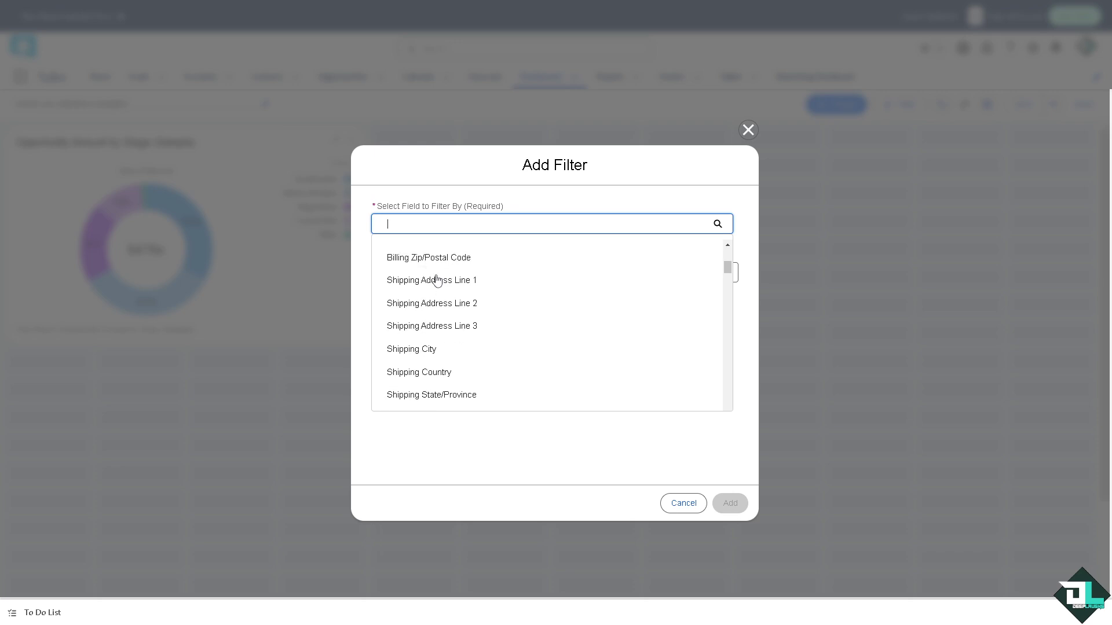
click(436, 314)
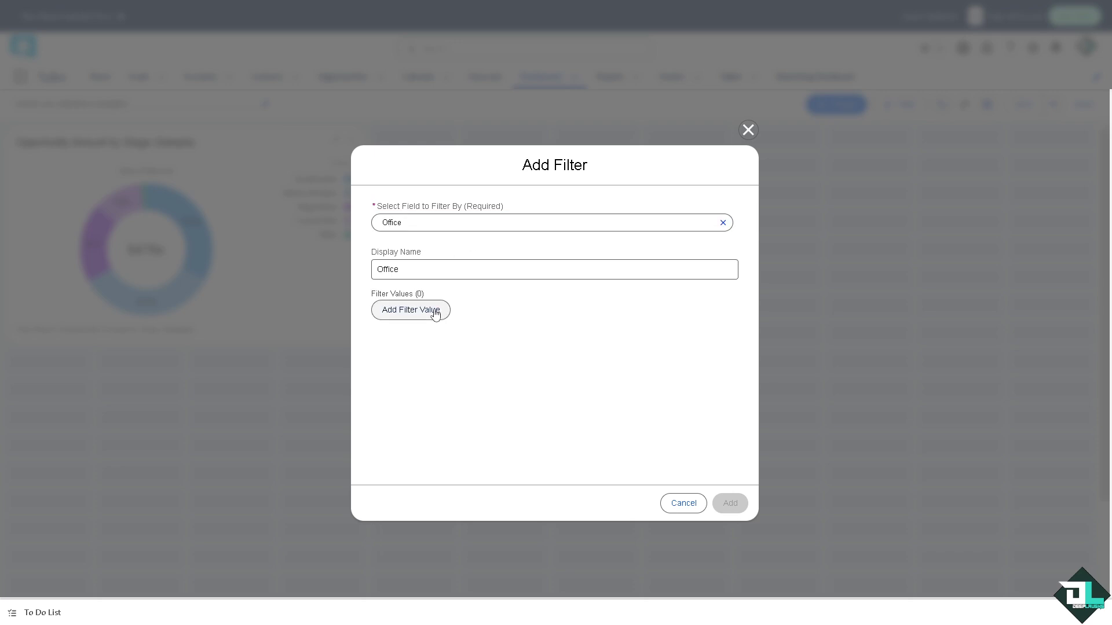
click(434, 313)
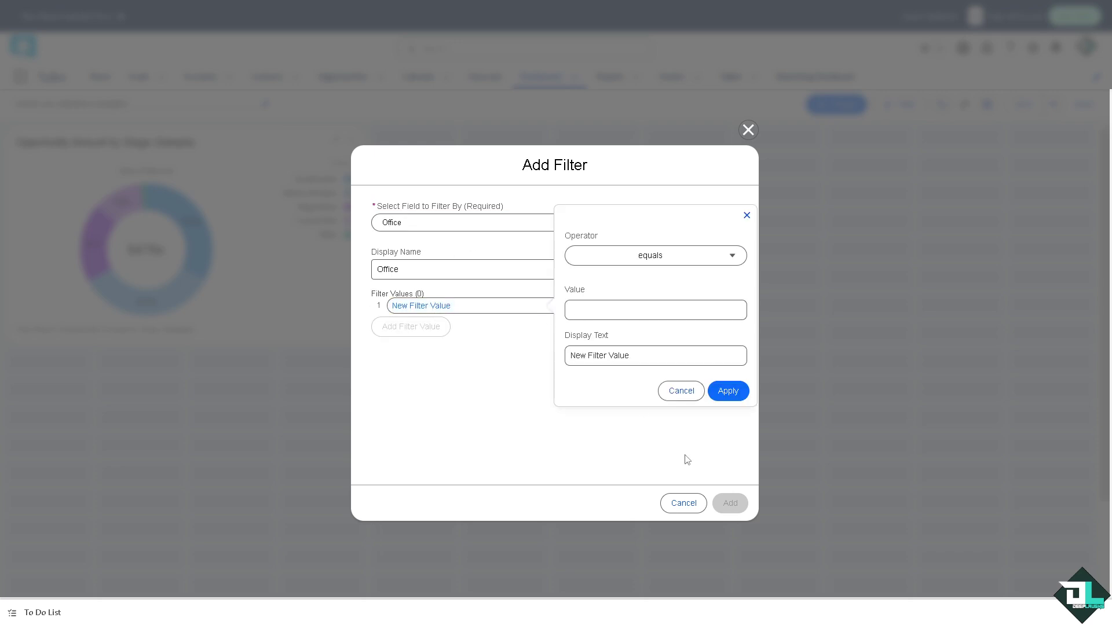
click(684, 394)
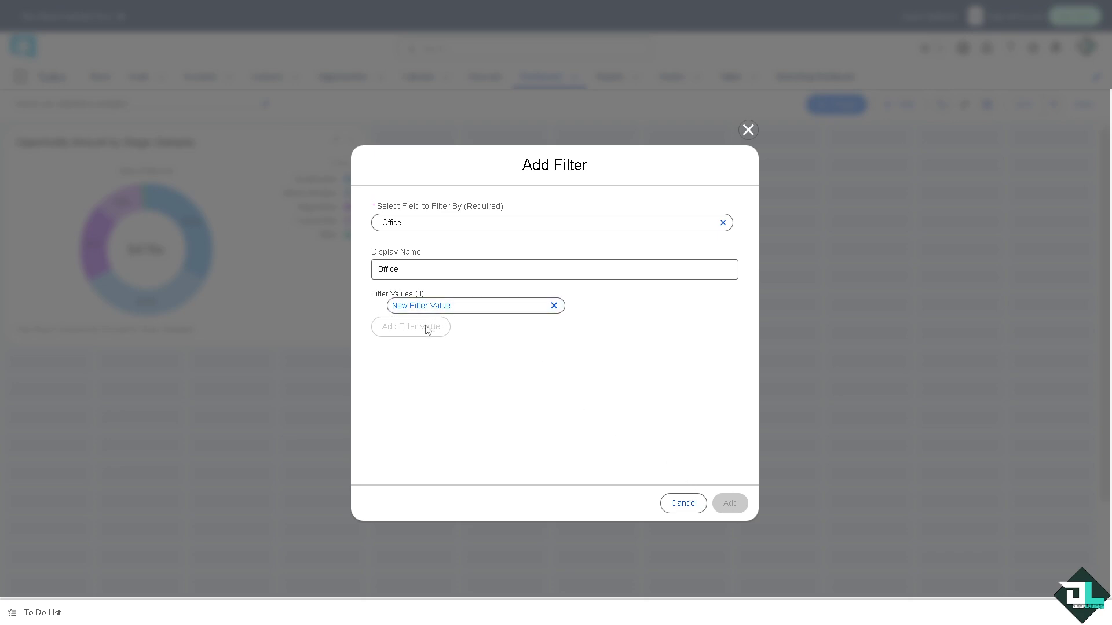
click(484, 311)
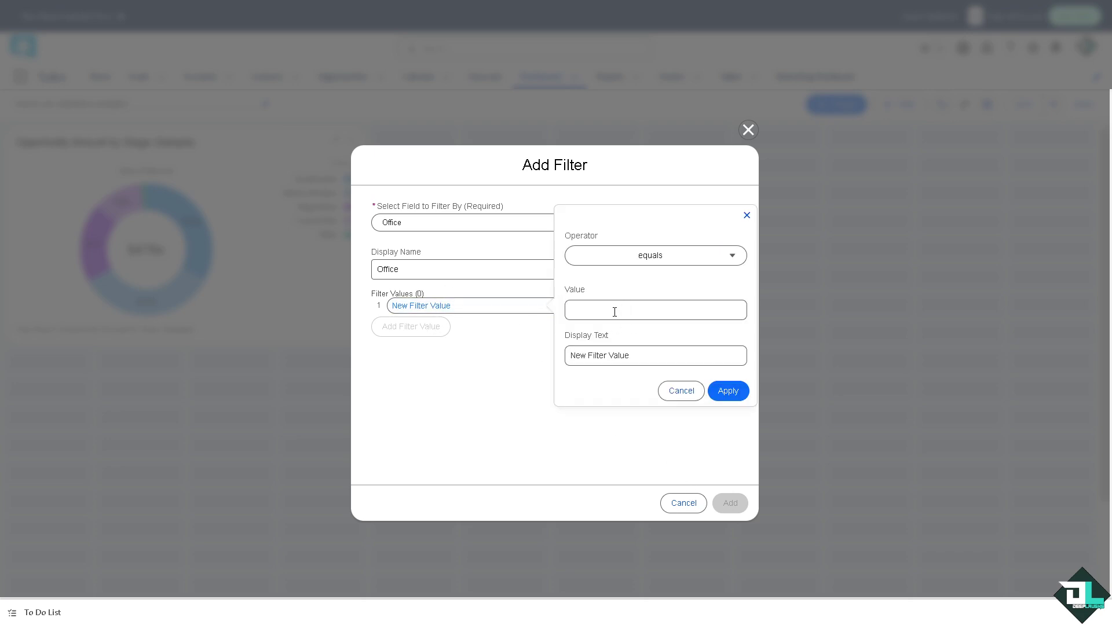
click(687, 255)
click(605, 300)
click(720, 392)
click(730, 503)
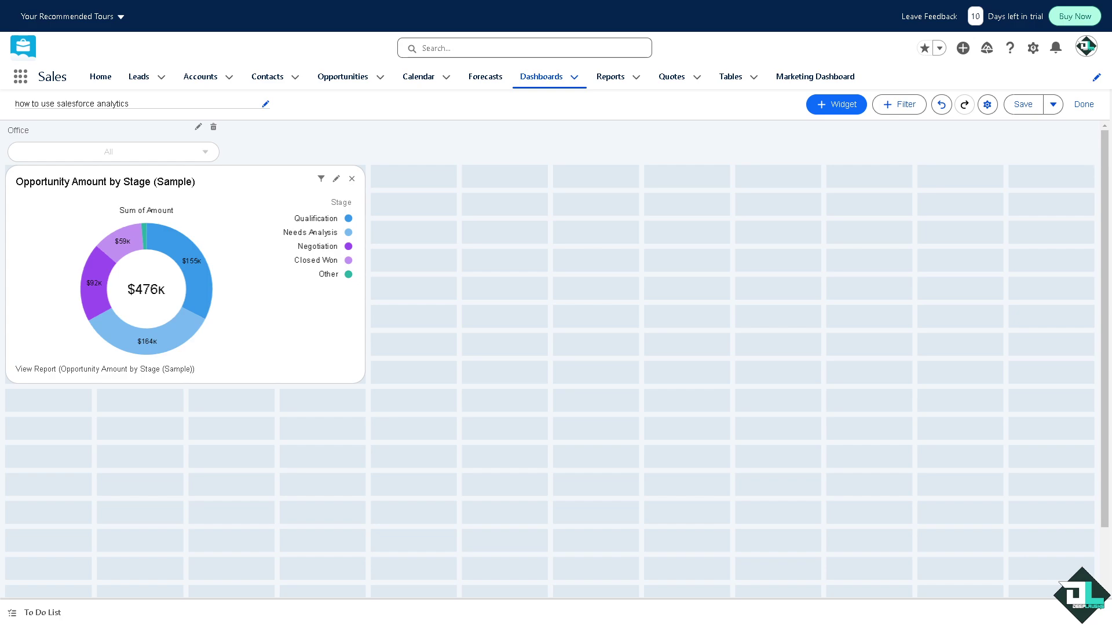
- Start an image widget with the thumbnail scaled to Fit Width and left-aligned
click(853, 108)
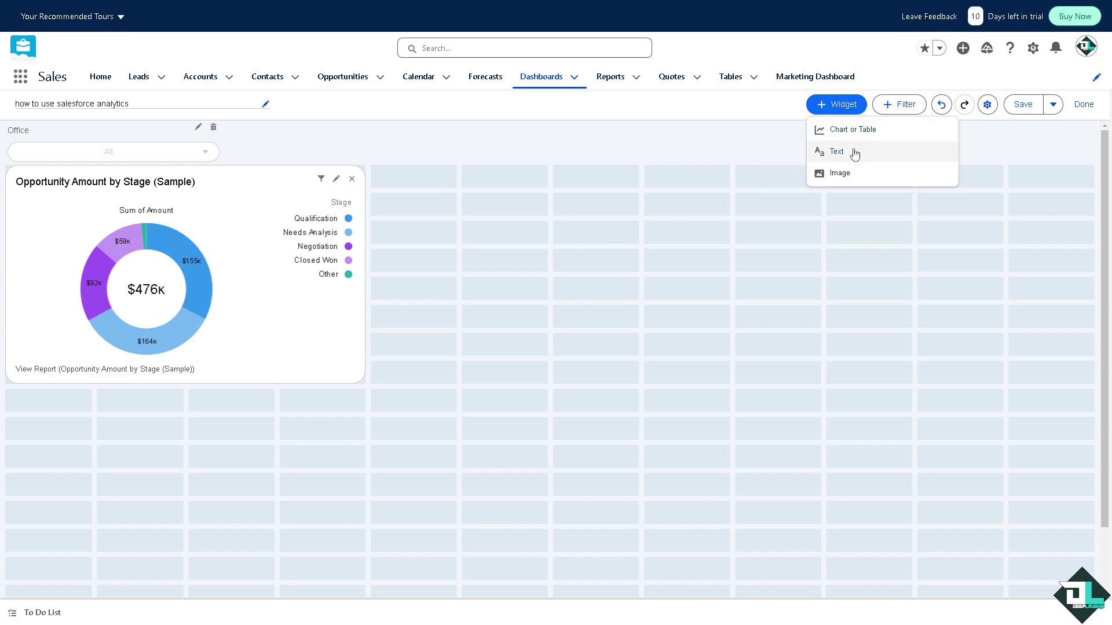
click(846, 173)
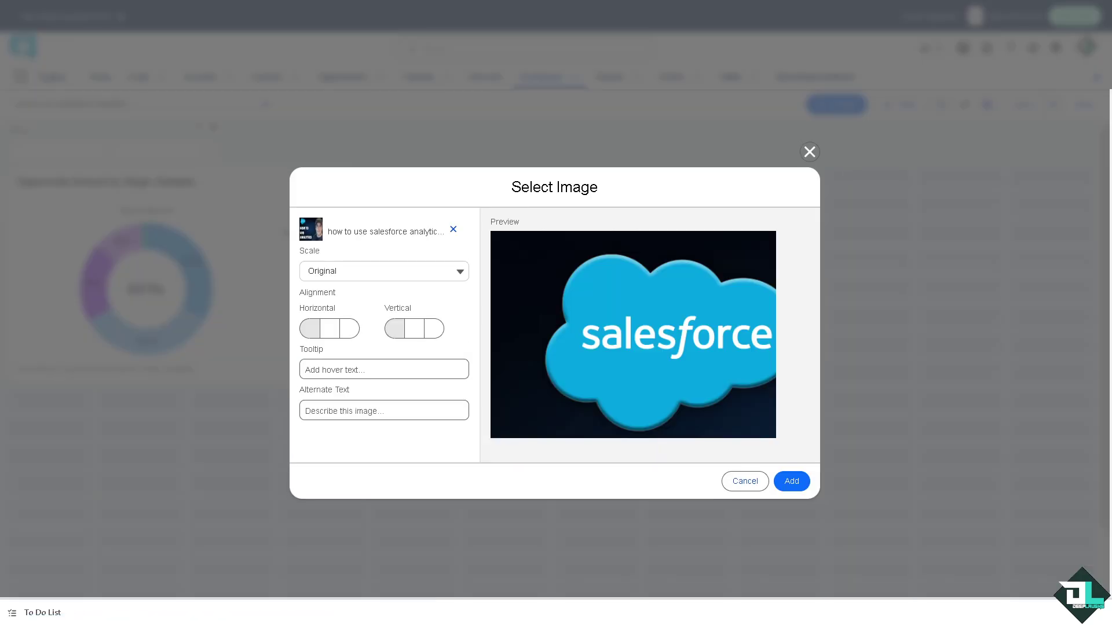
click(451, 276)
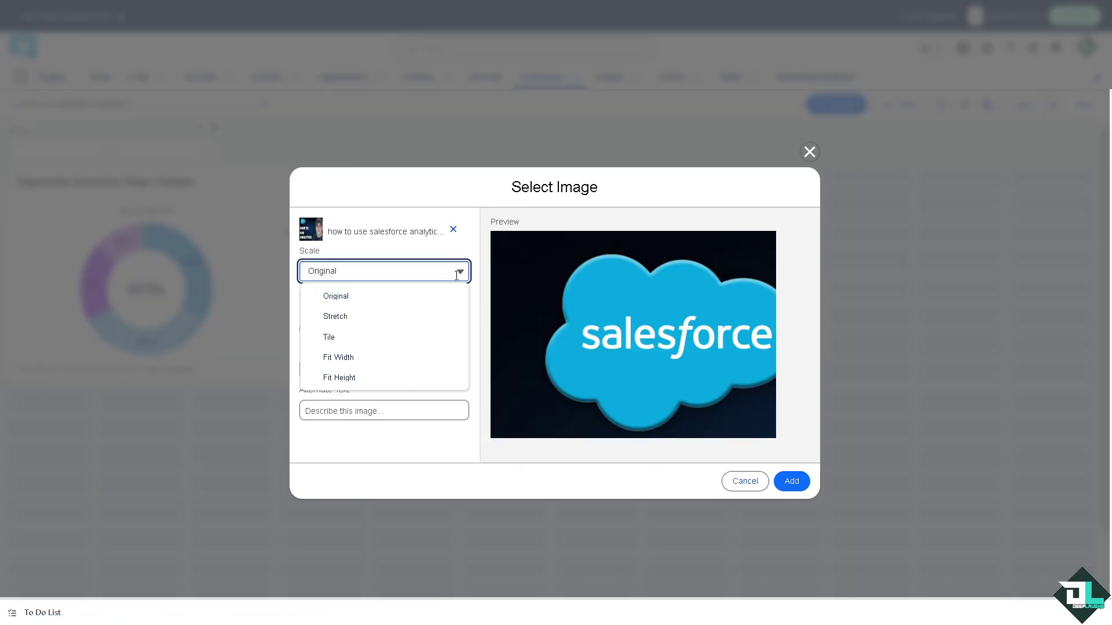
click(345, 295)
click(467, 272)
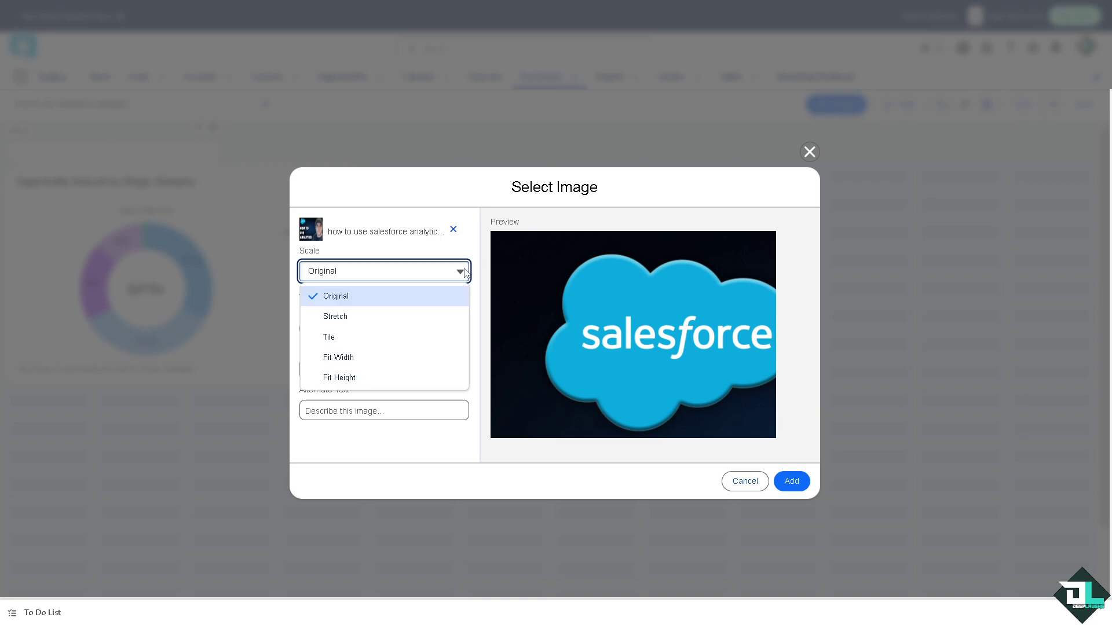
click(350, 358)
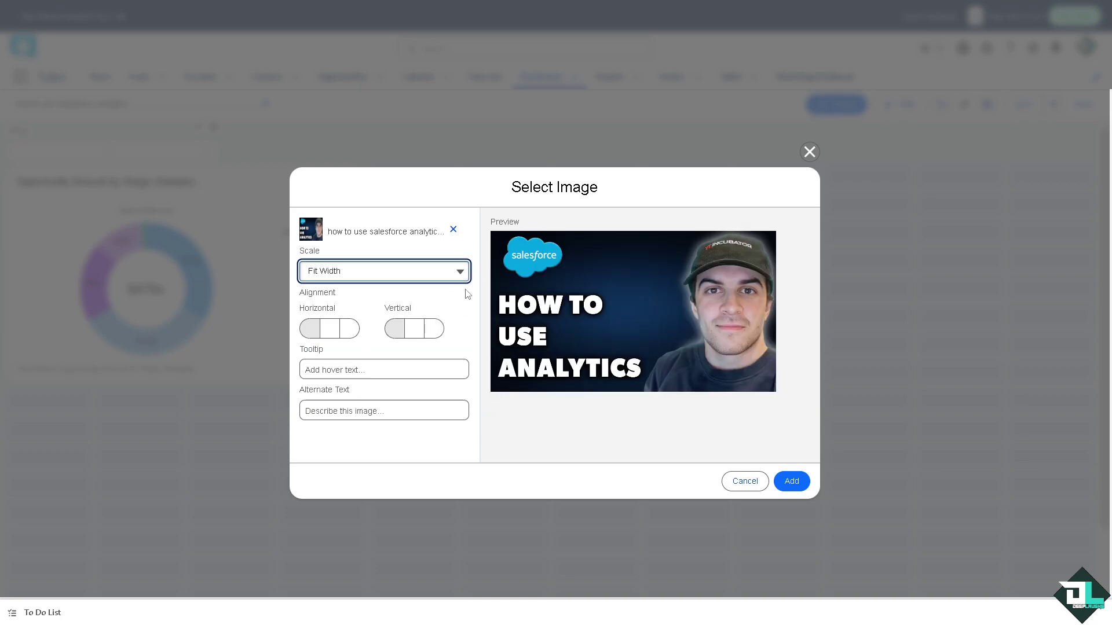
click(351, 329)
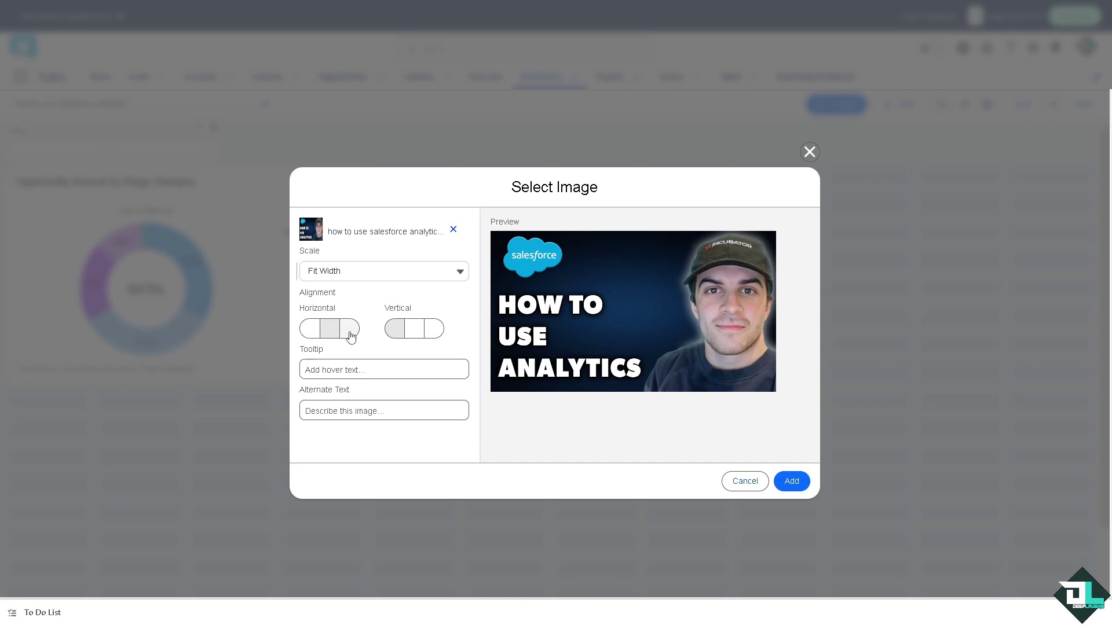
click(318, 335)
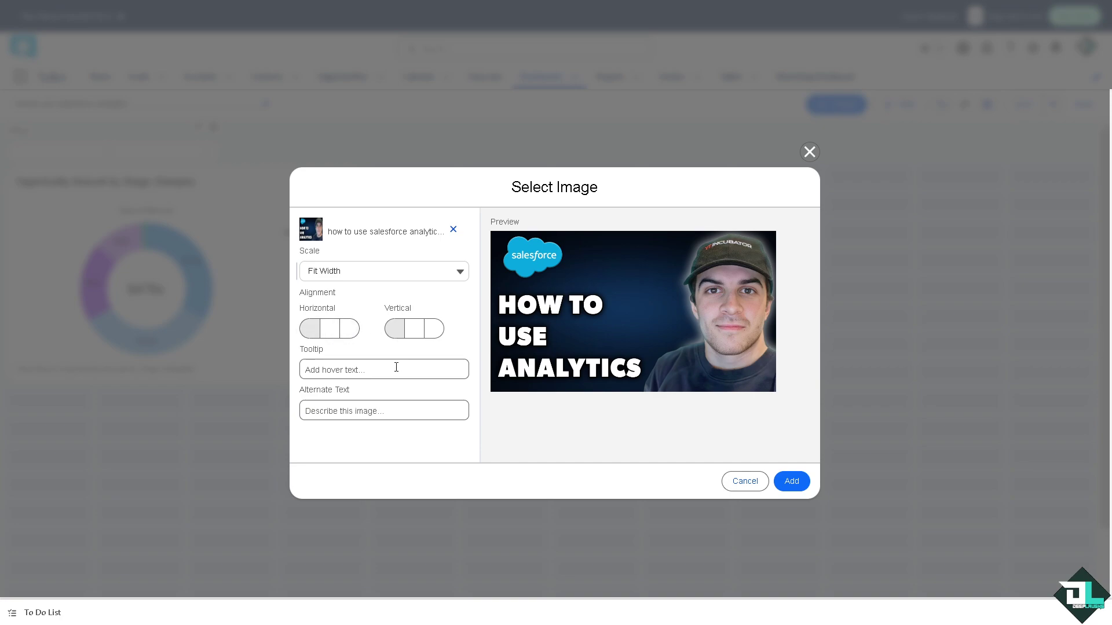
- Enter the image's alternative text and add the widget below the donut chart
click(384, 413)
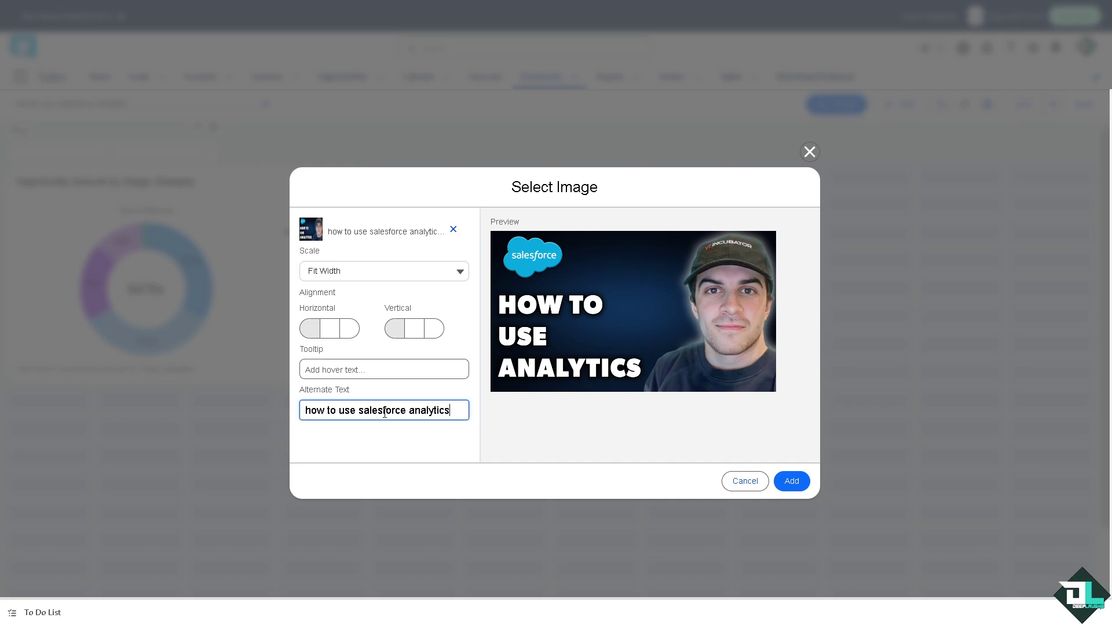
click(558, 434)
click(791, 481)
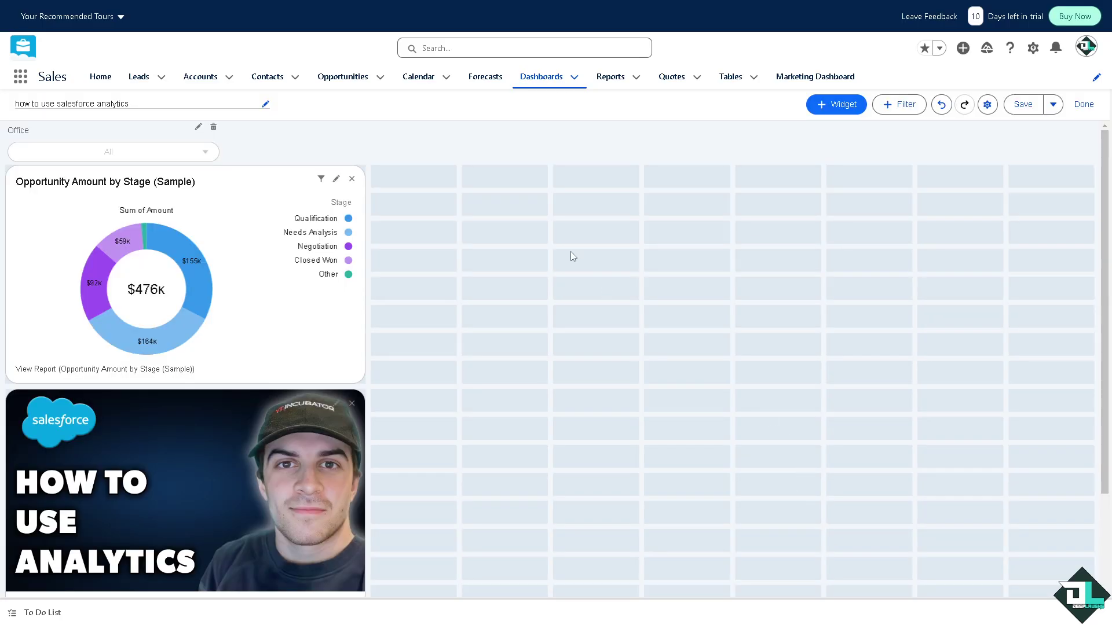
scroll(377, 389, down, 2)
scroll(377, 388, up, 2)
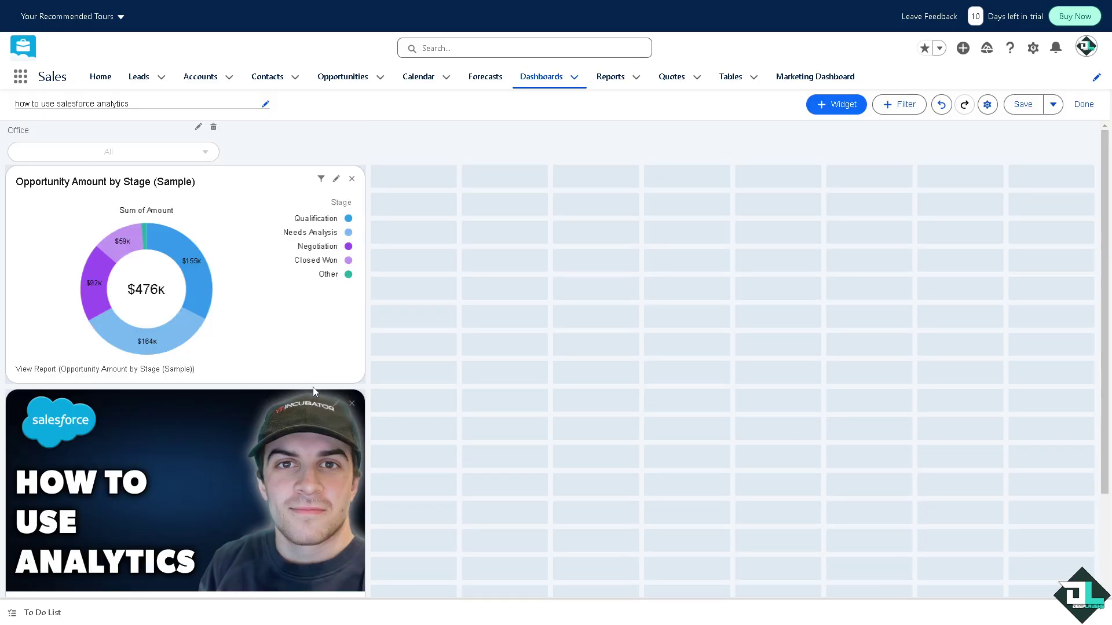
- Add a text widget containing the title 'How to Use Salesforce Analytics'
click(835, 106)
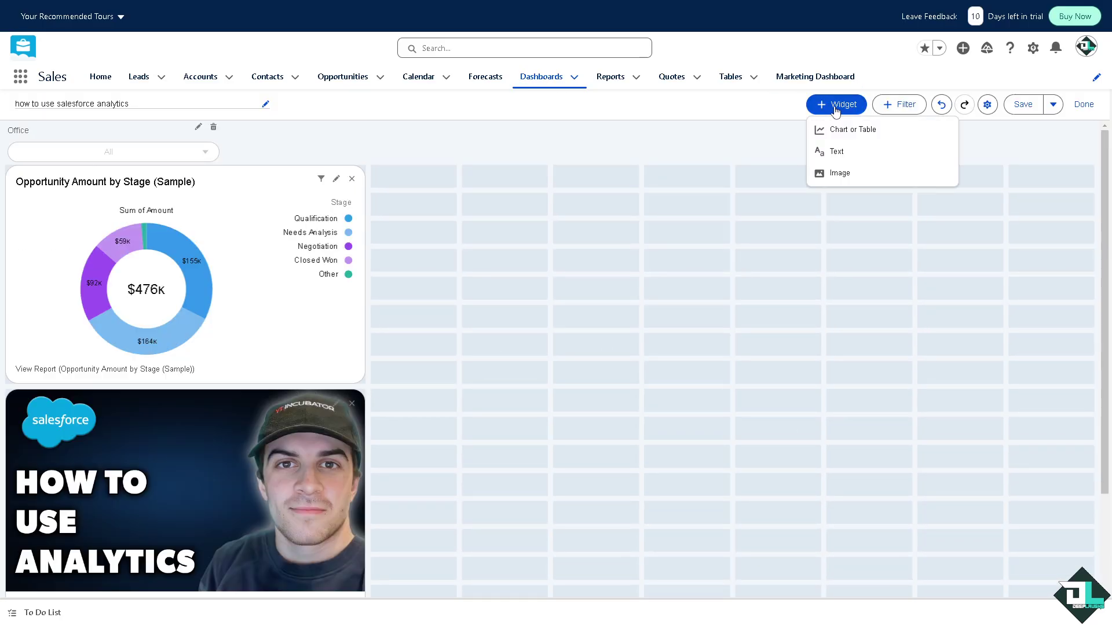
click(847, 155)
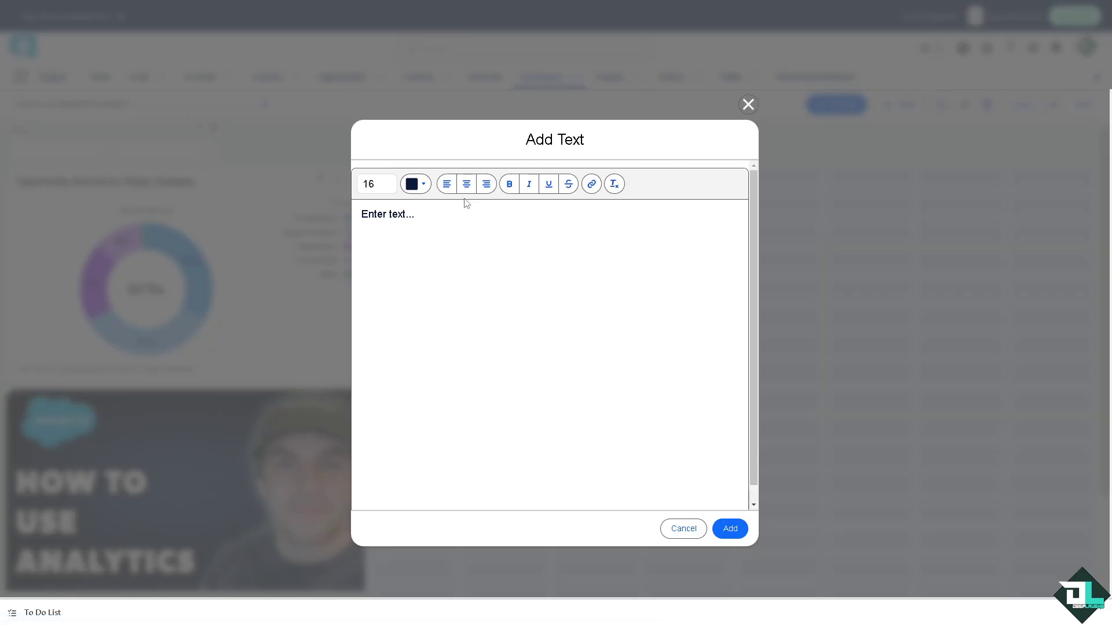
text(how to use salesforce analytics)
key(ctrl+a)
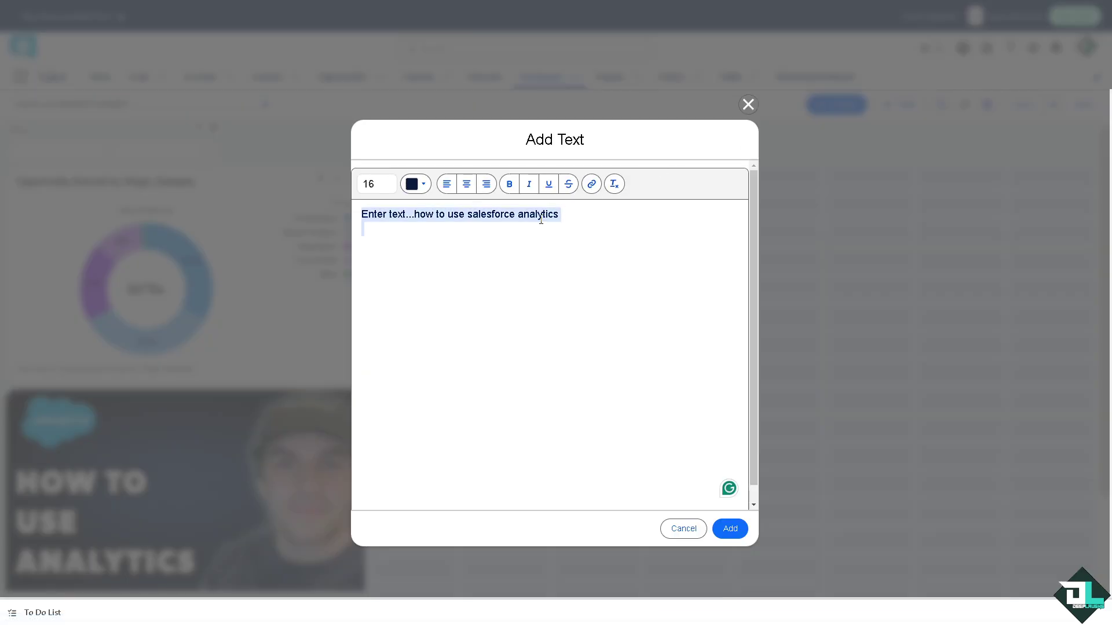
text(how to use salesforce analytics)
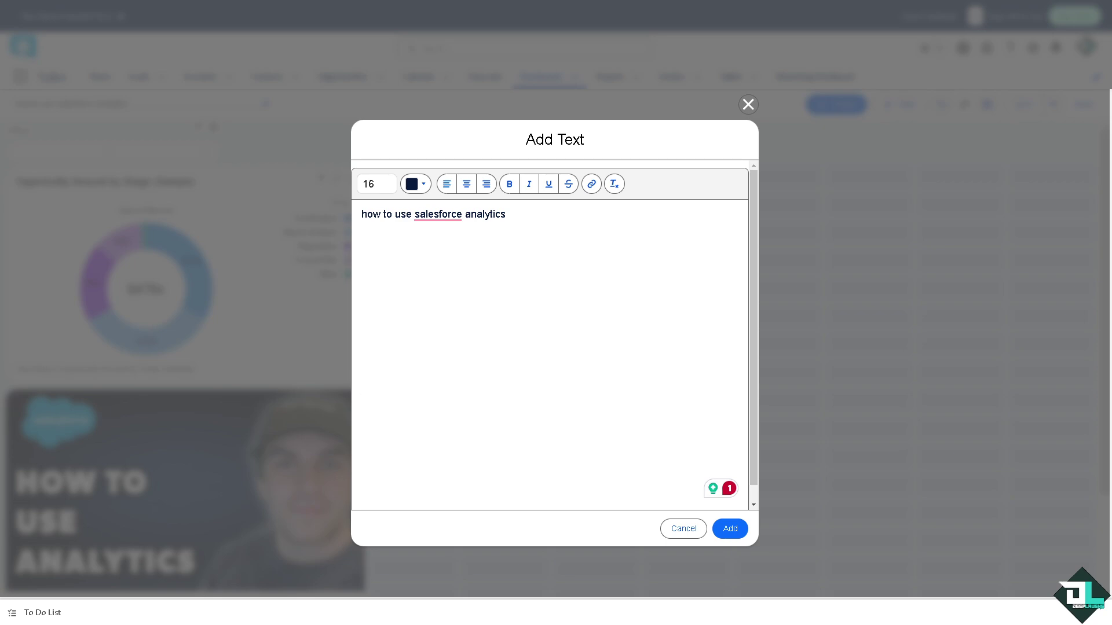
key(ctrl+a)
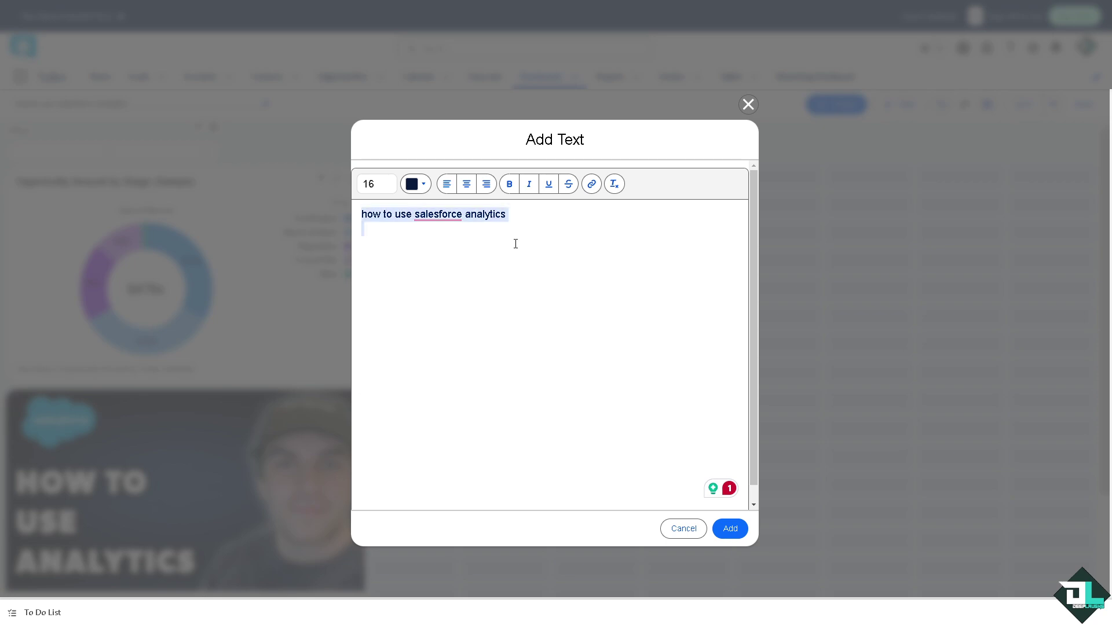
text(How to Use Salesforce Analytics)
drag(558, 213, 346, 213)
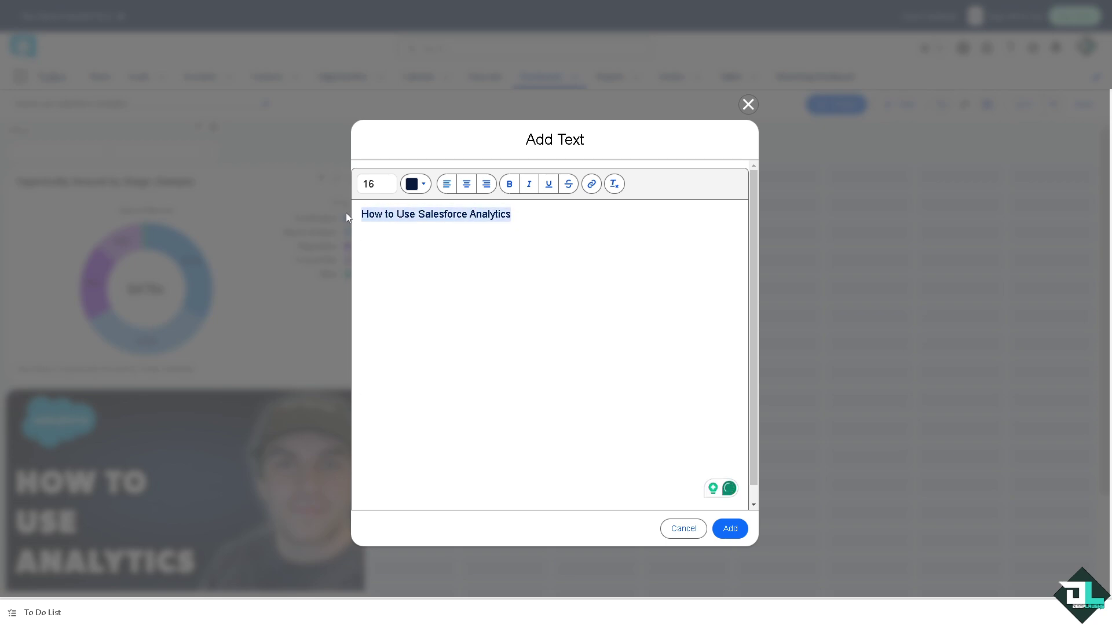
- Make the title bold and underlined at font size 128, then add the widget
click(420, 184)
click(501, 283)
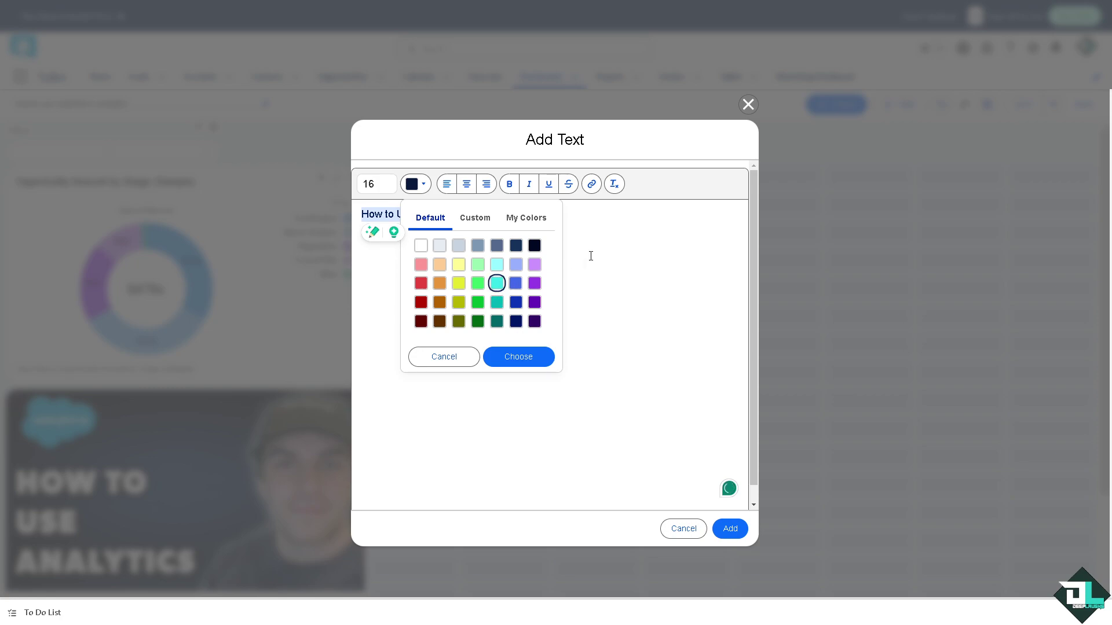
click(509, 184)
click(548, 185)
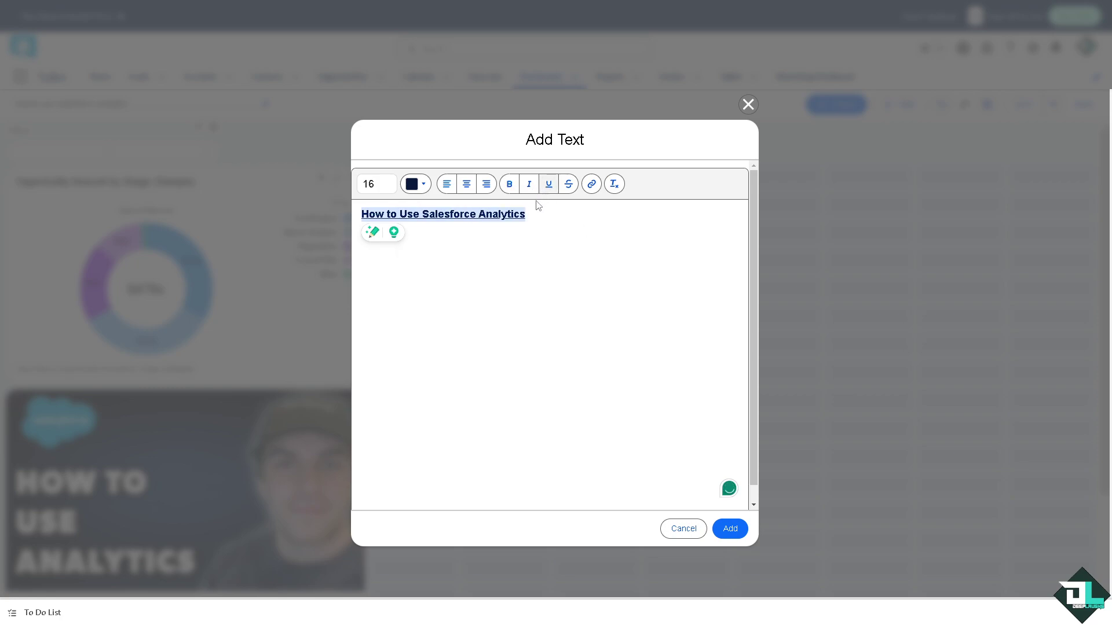
click(369, 185)
drag(403, 235, 403, 301)
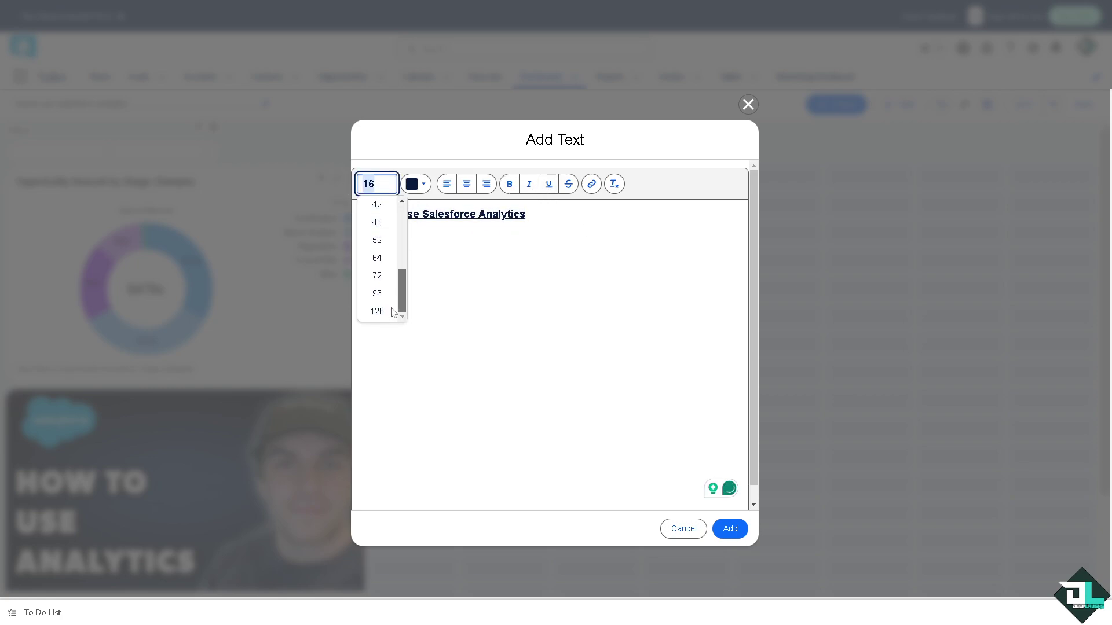
click(377, 314)
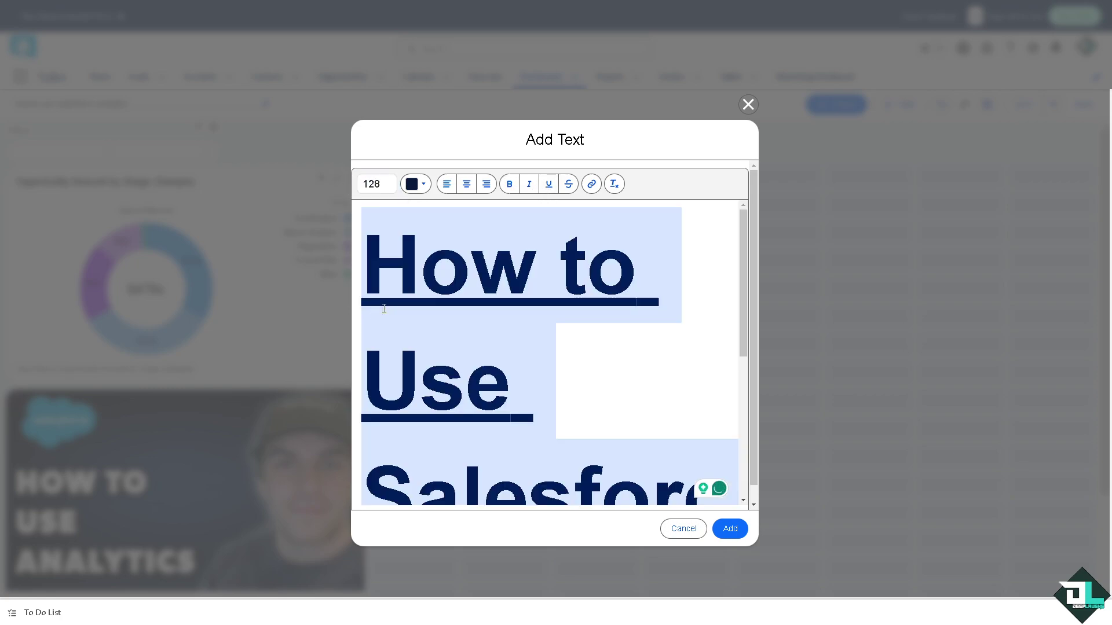
click(730, 528)
- Move the title text widget up beside the donut chart
scroll(519, 324, down, 5)
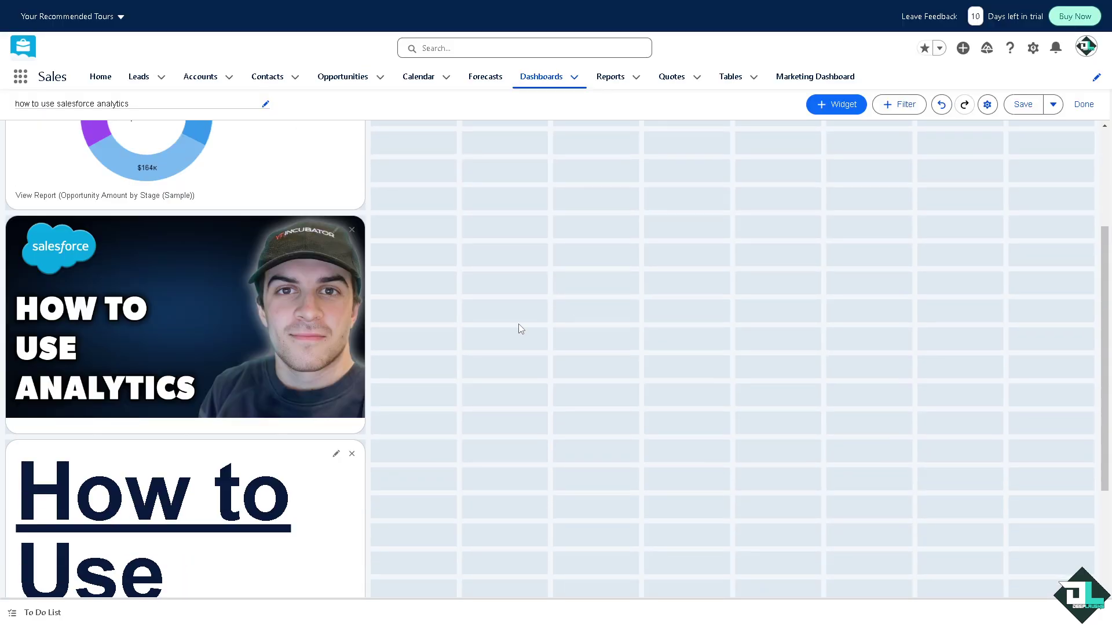
drag(203, 374, 477, 231)
scroll(755, 213, up, 5)
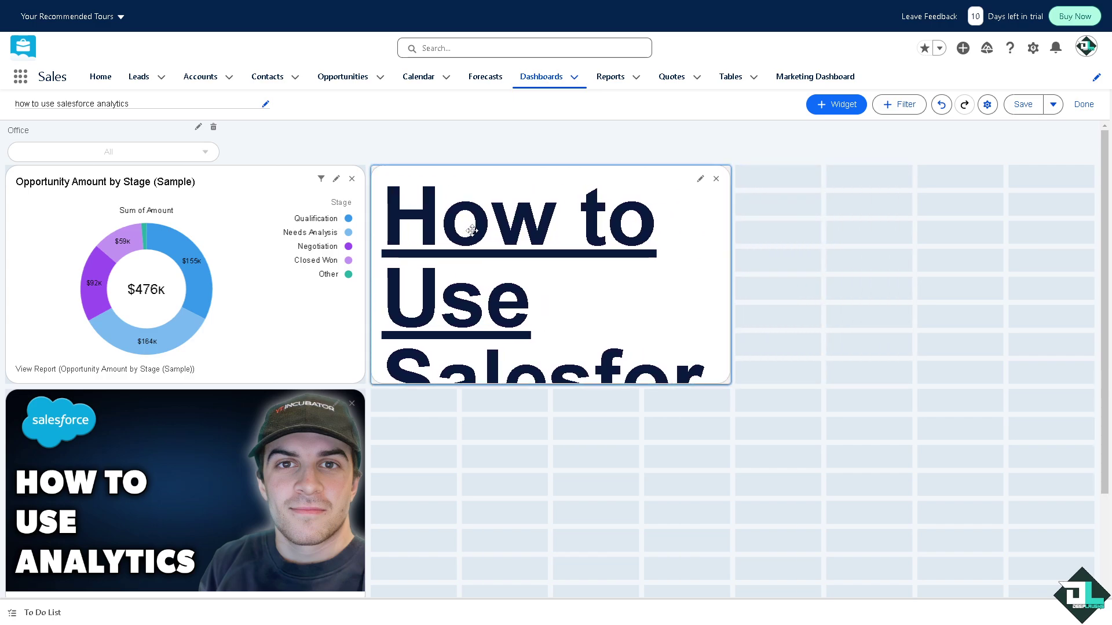
- Change the heading to font size 42 and resize it into a wide, single-line banner
click(700, 179)
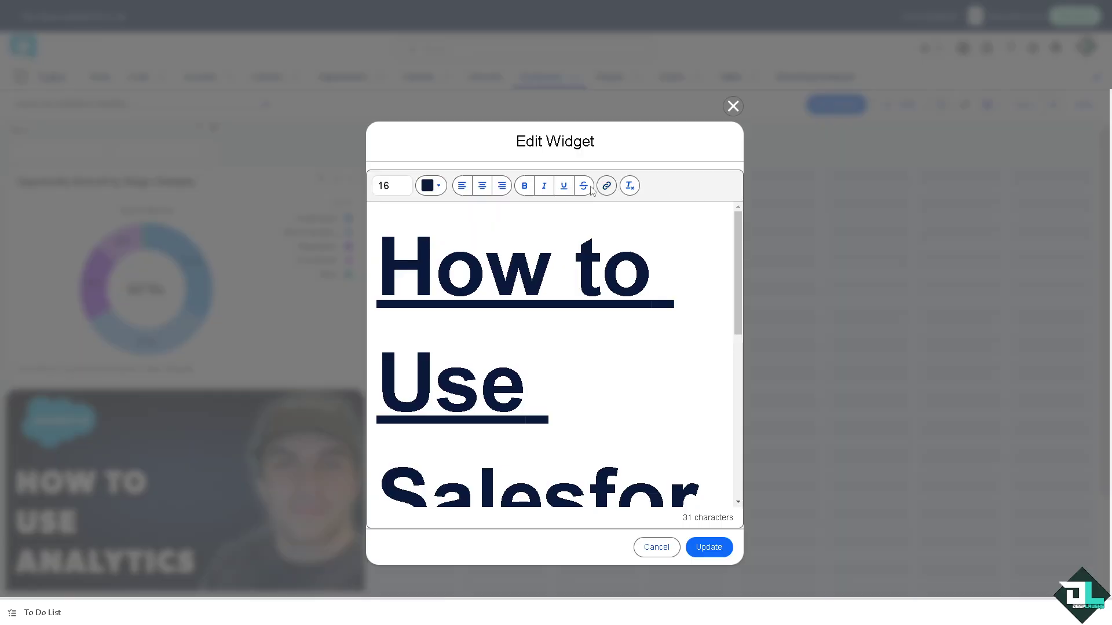
click(384, 184)
click(420, 223)
key(ctrl+a)
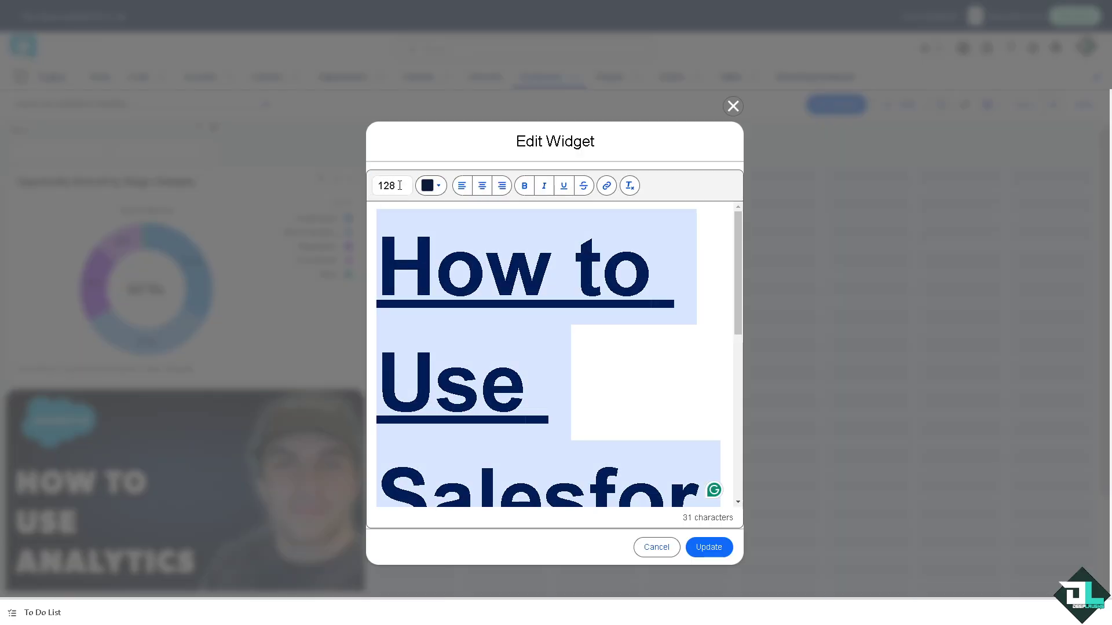
click(404, 187)
click(405, 187)
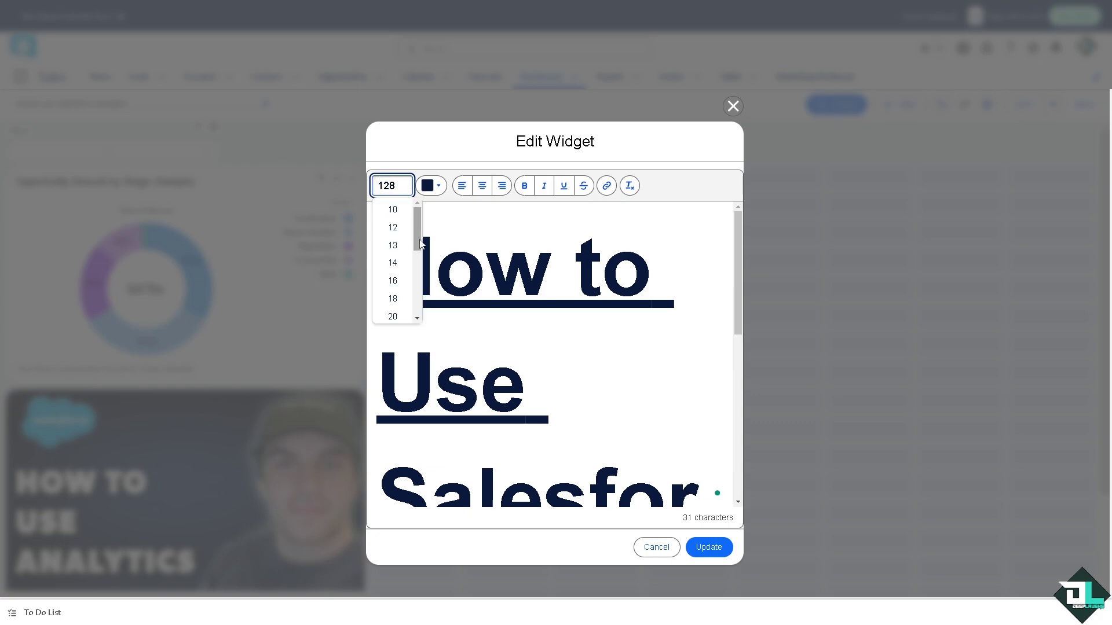
scroll(396, 278, down, 2)
click(392, 288)
click(709, 547)
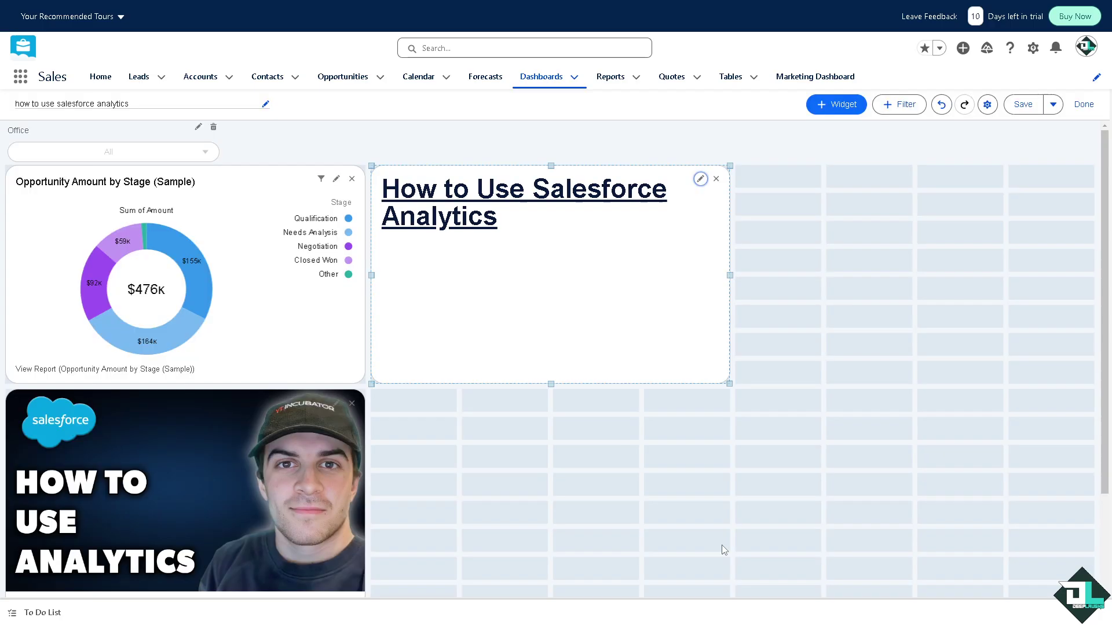
drag(729, 272, 869, 249)
drag(664, 382, 625, 215)
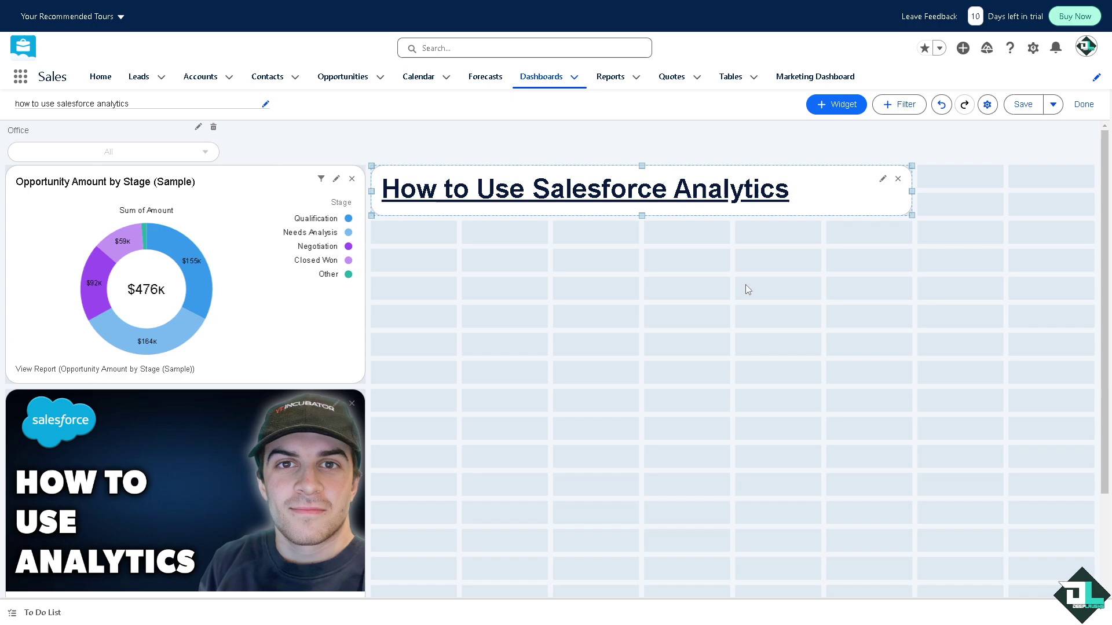
- Select the Sample Flow Report: Screen Flows public report as the source for a new chart widget
click(842, 108)
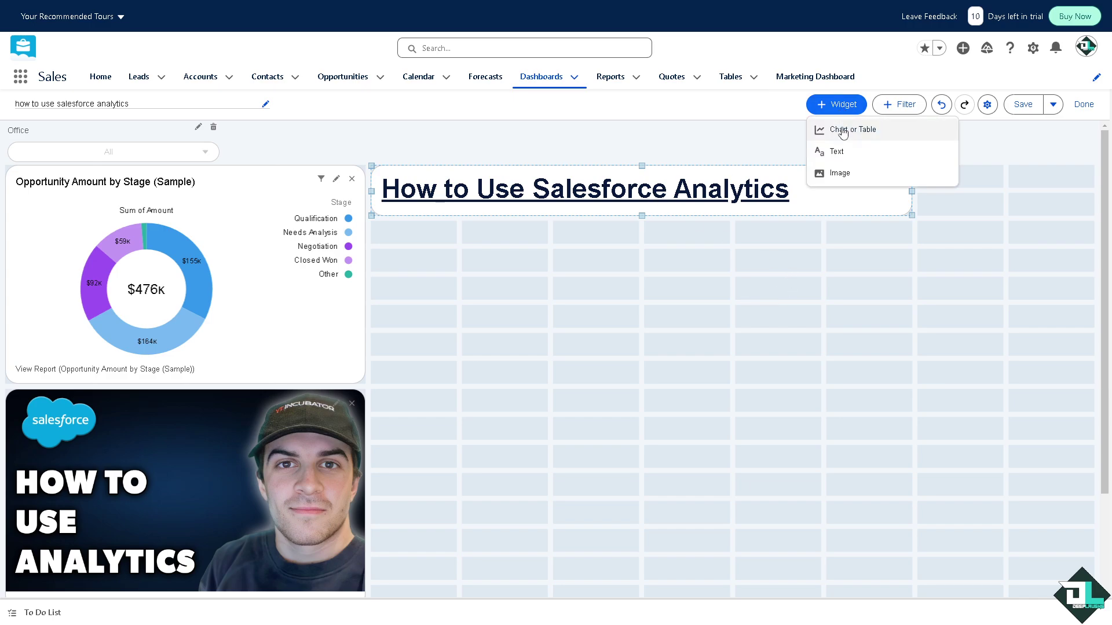
click(844, 131)
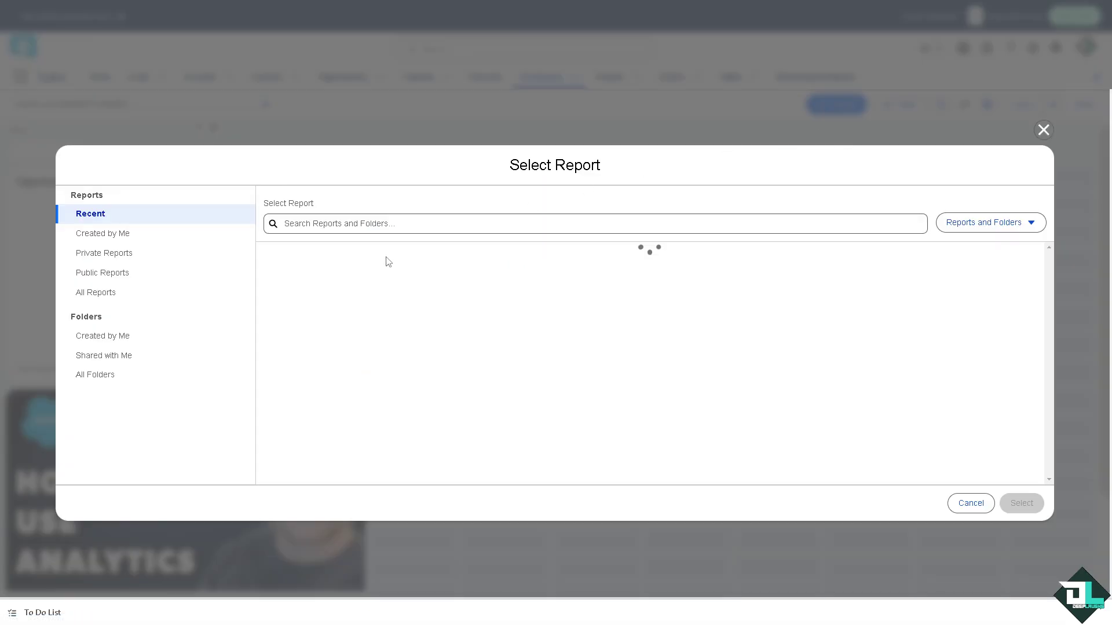
click(122, 260)
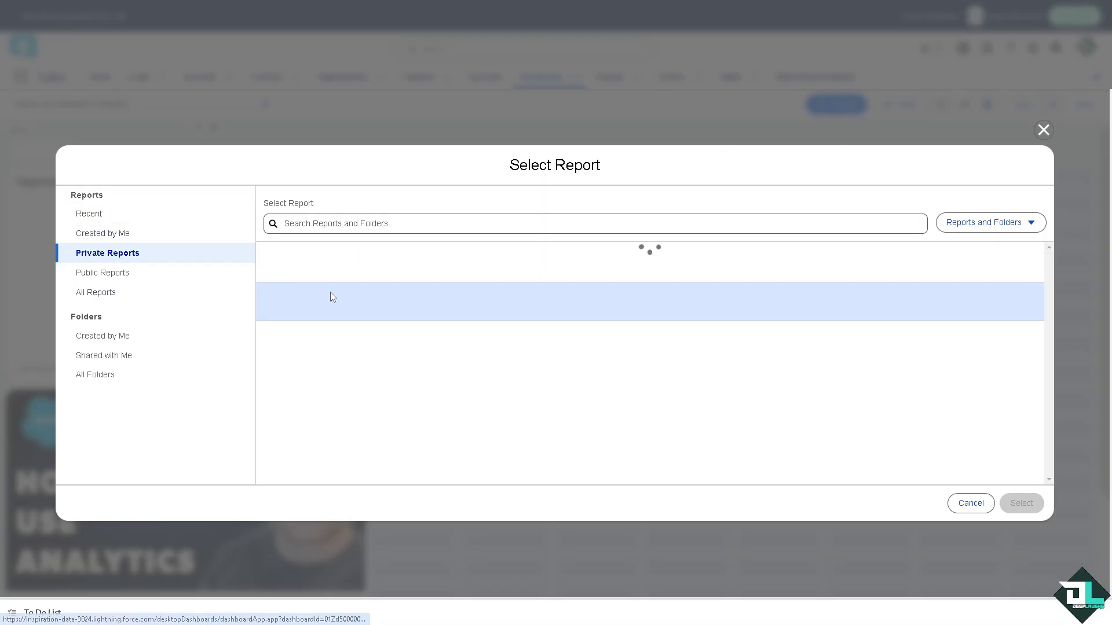
click(128, 277)
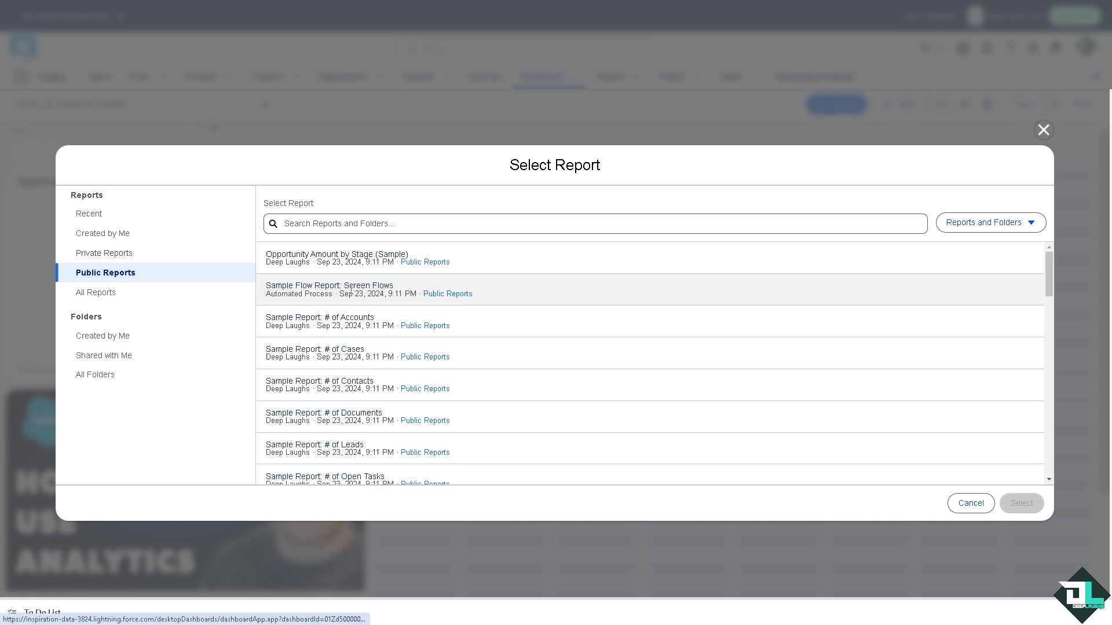
click(438, 262)
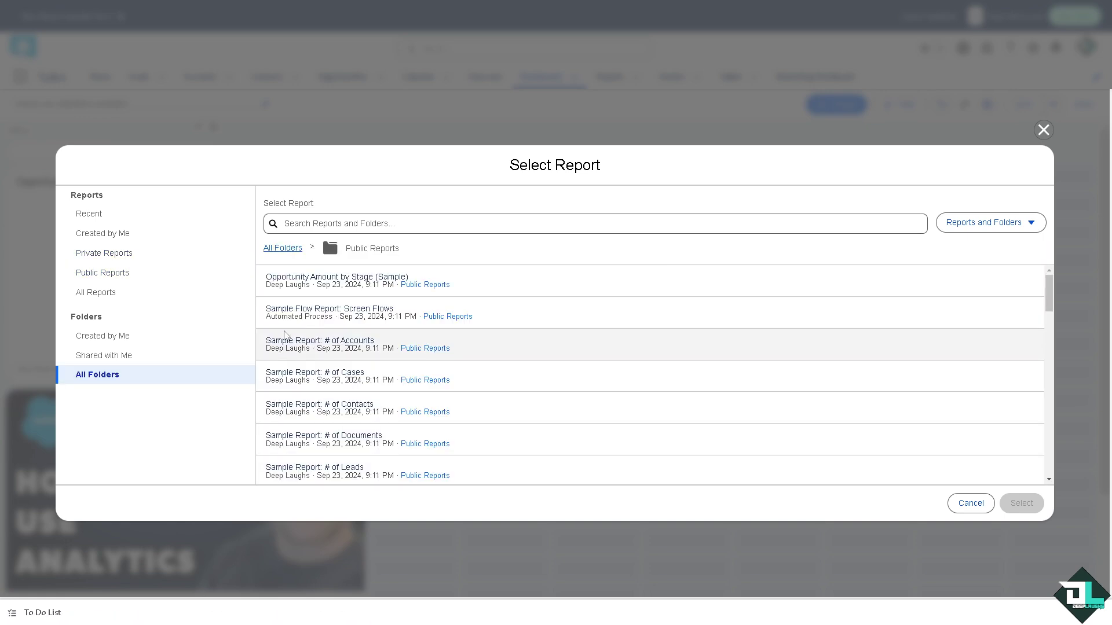
click(431, 354)
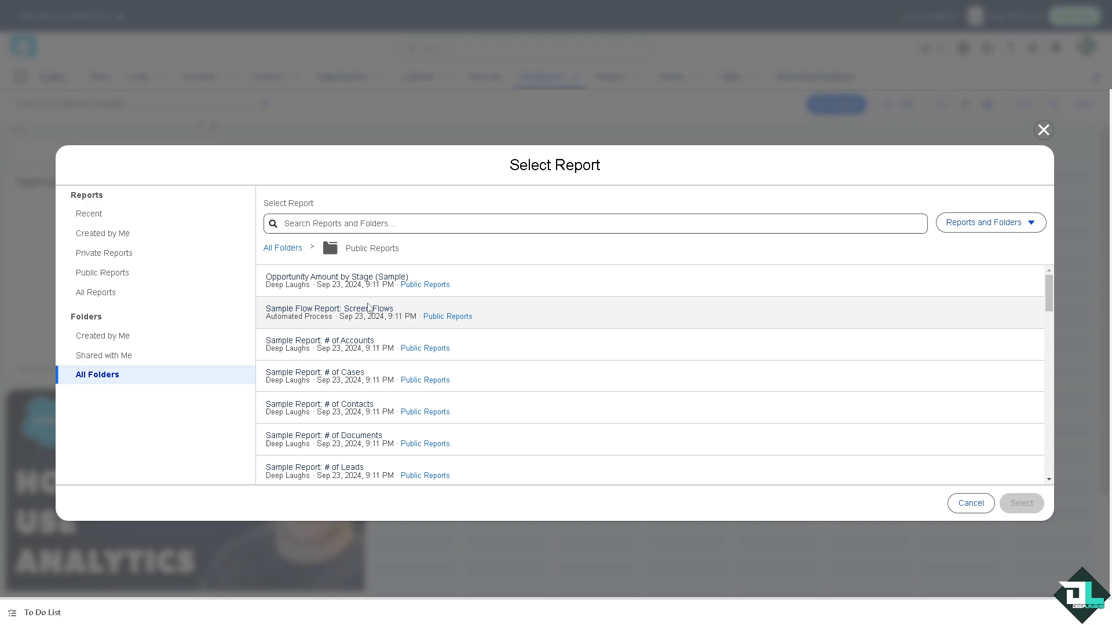
click(307, 310)
click(106, 273)
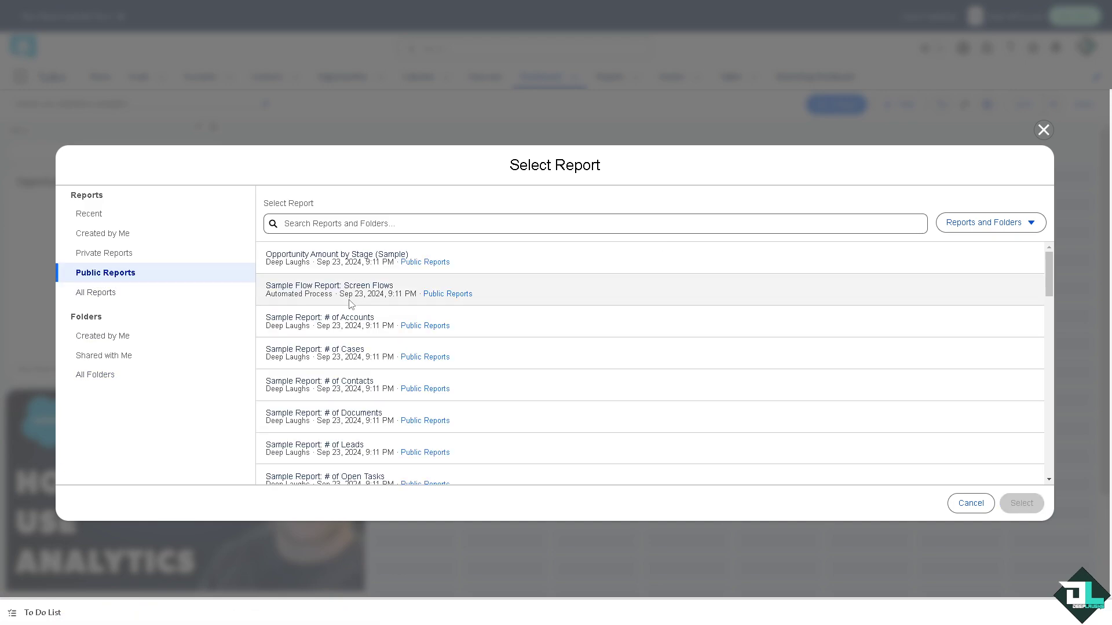
click(405, 289)
click(1022, 503)
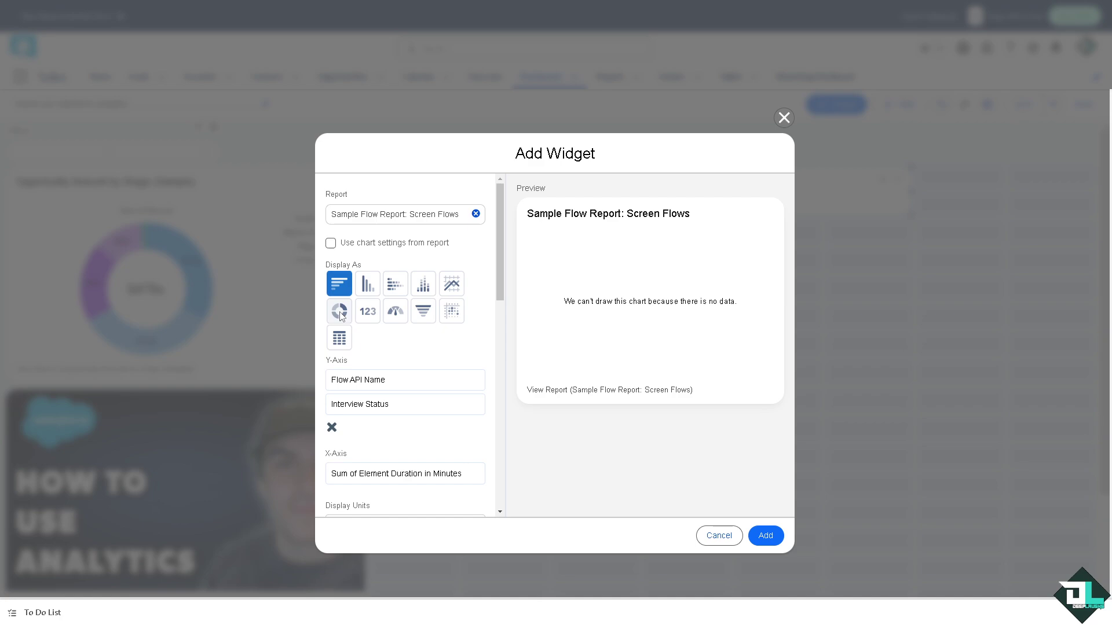
- Display the Screen Flows report as a gauge and add the widget to the dashboard
click(340, 340)
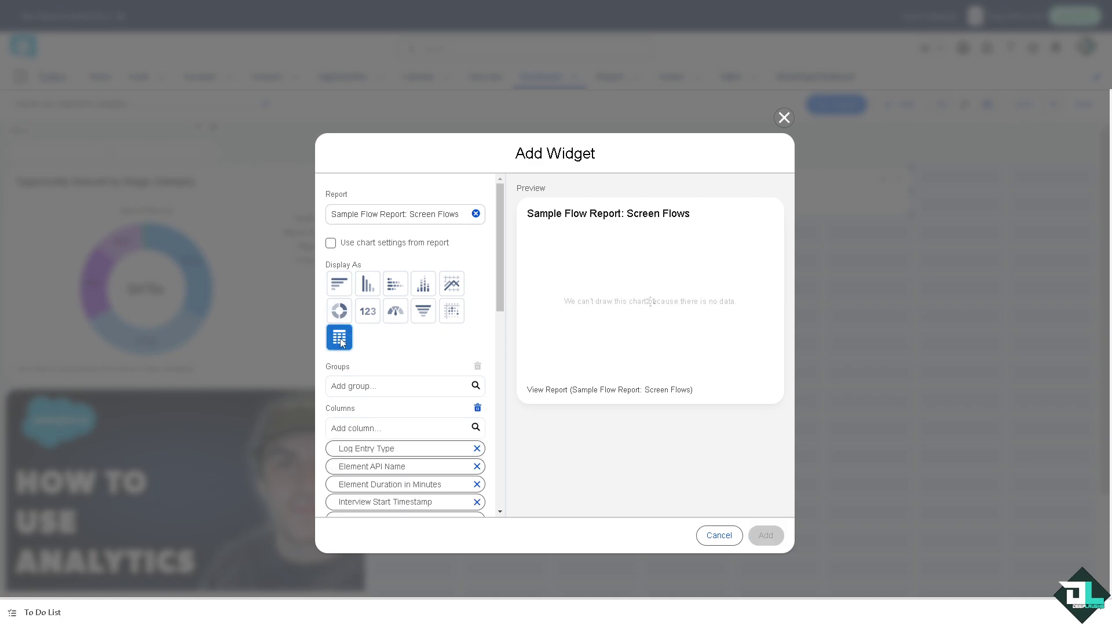
click(367, 311)
click(369, 286)
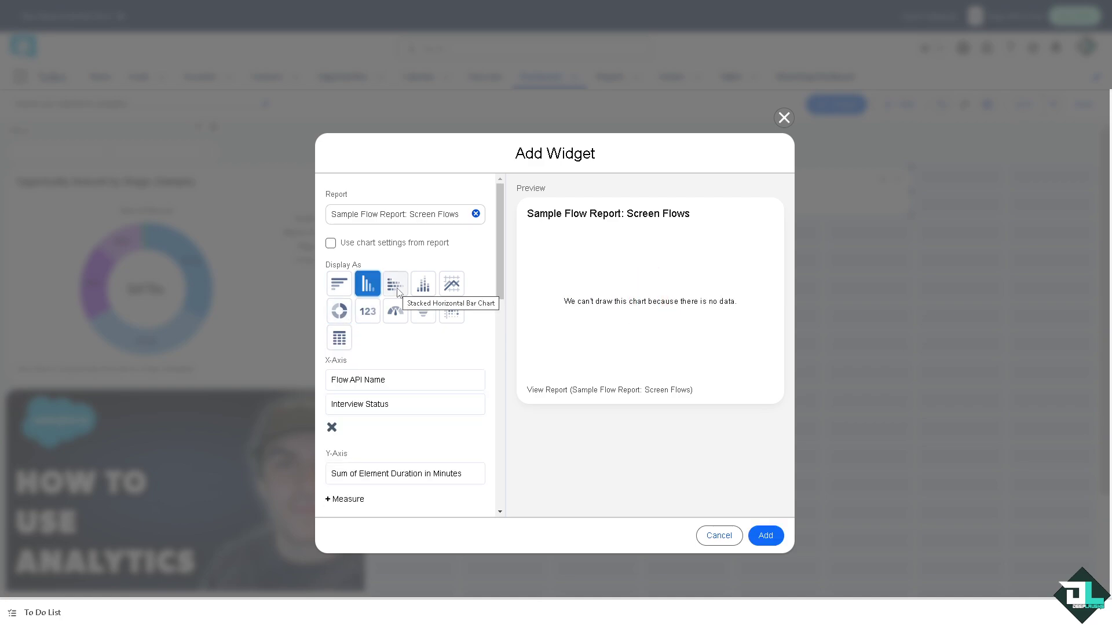
click(397, 290)
click(423, 284)
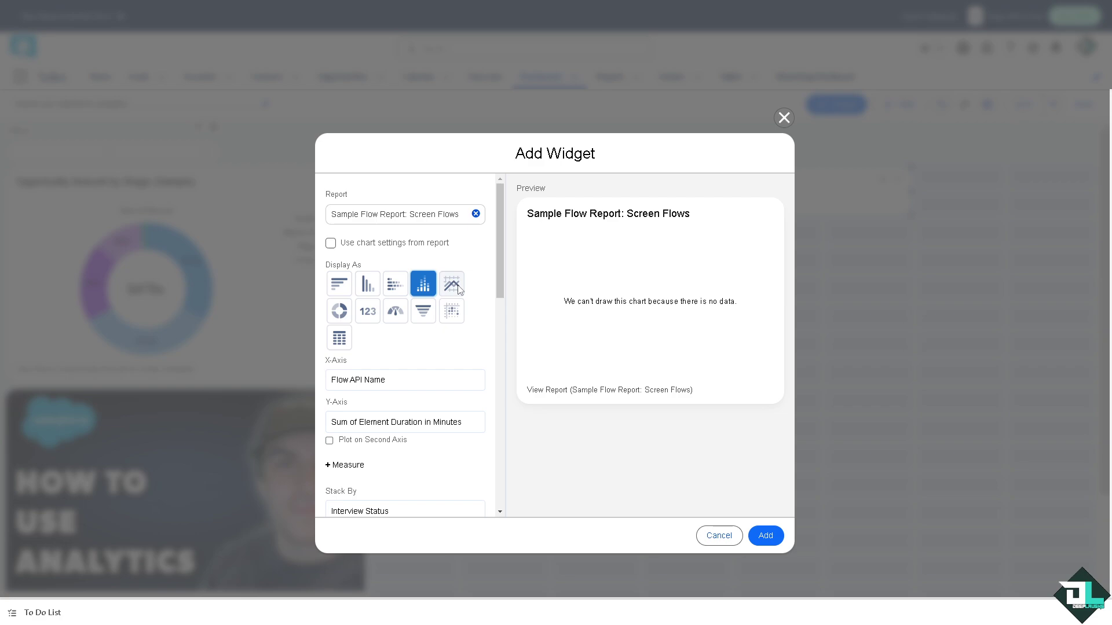
click(452, 285)
click(339, 284)
click(340, 310)
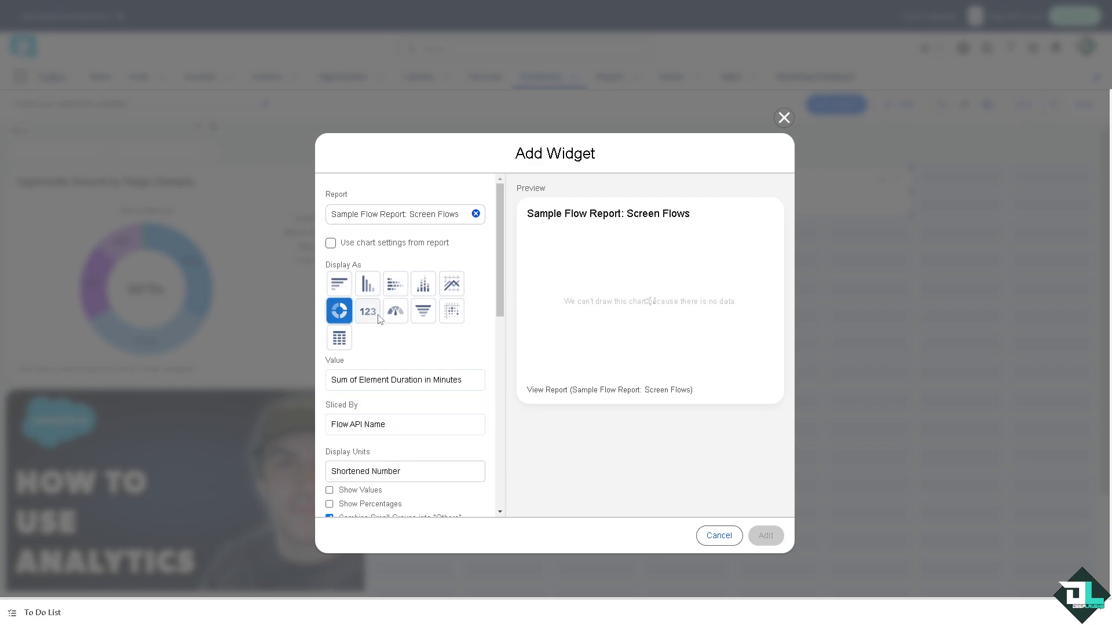
click(378, 314)
click(395, 311)
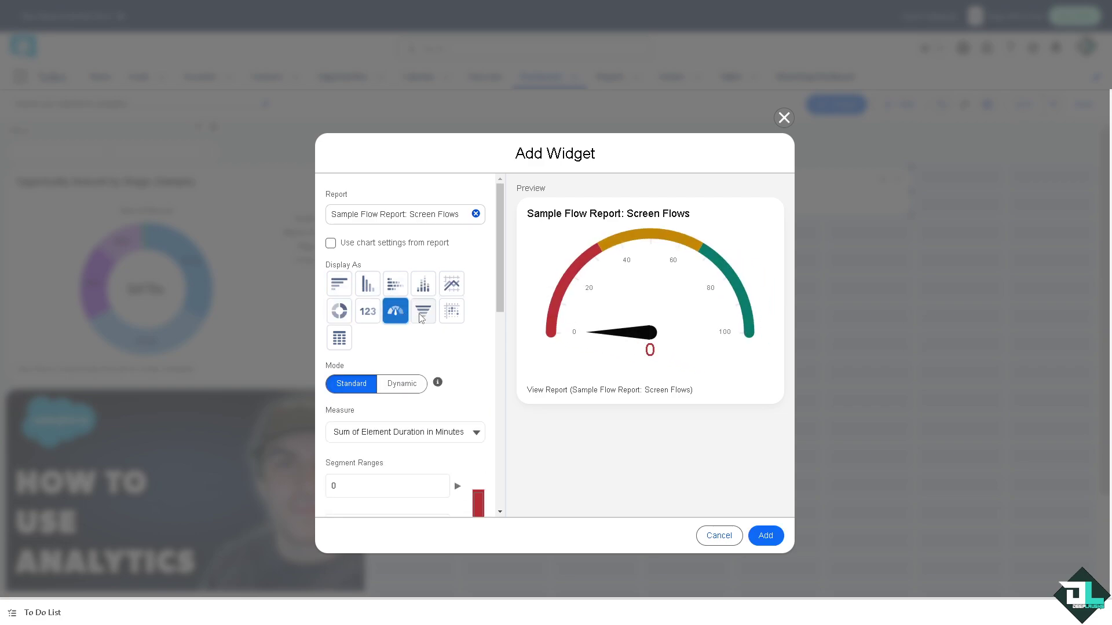
click(770, 533)
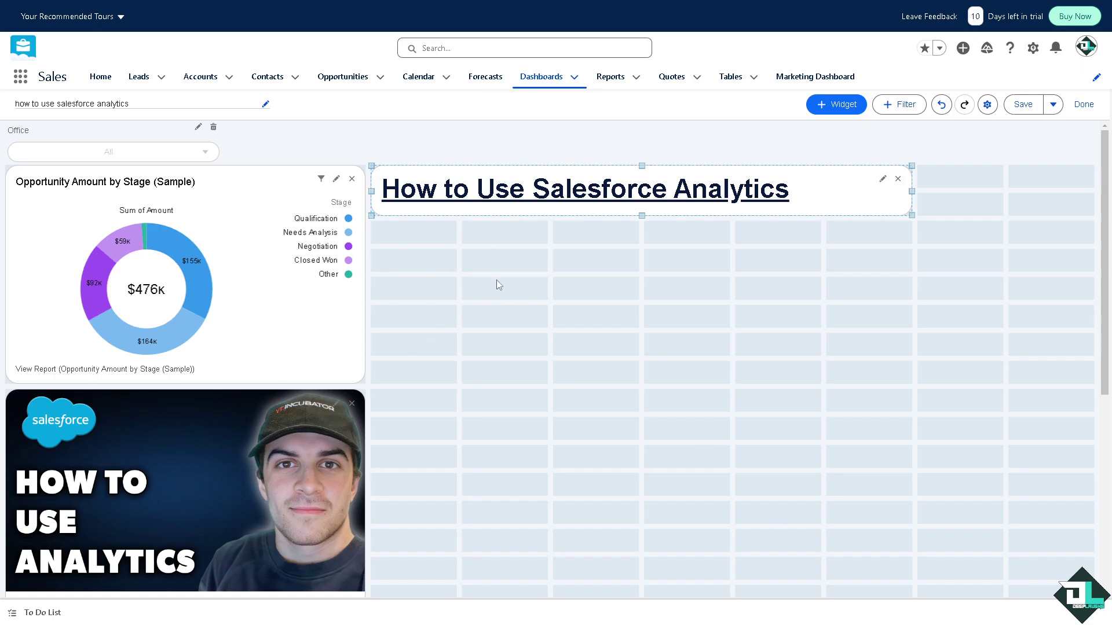
- Move the Screen Flows gauge under the title text, then save the dashboard and exit edit mode
scroll(723, 308, down, 4)
drag(202, 483, 660, 322)
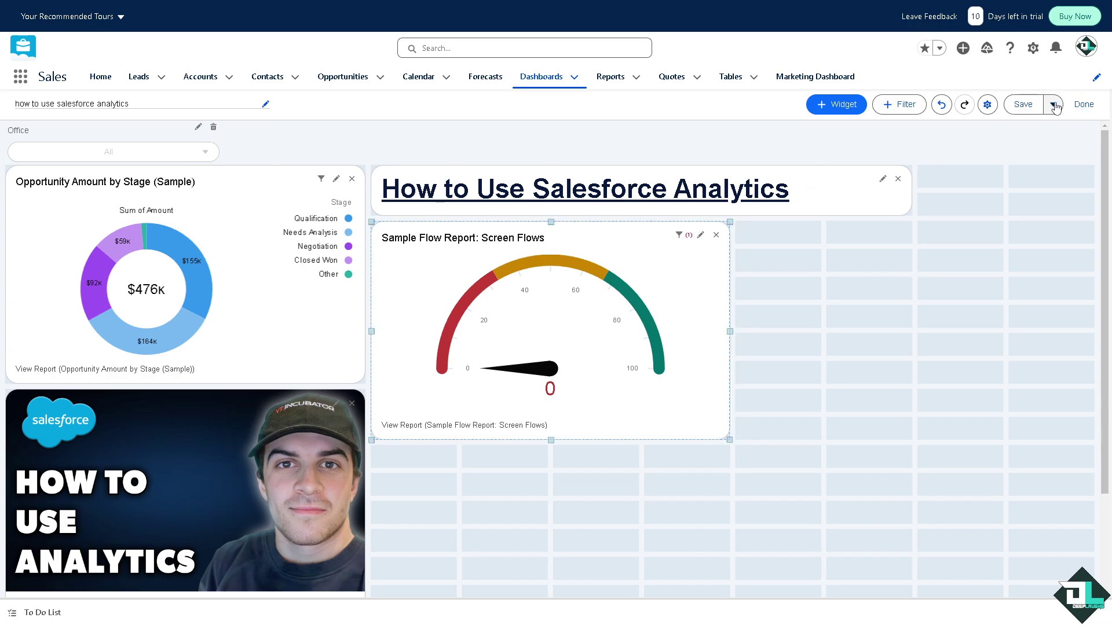
click(1053, 105)
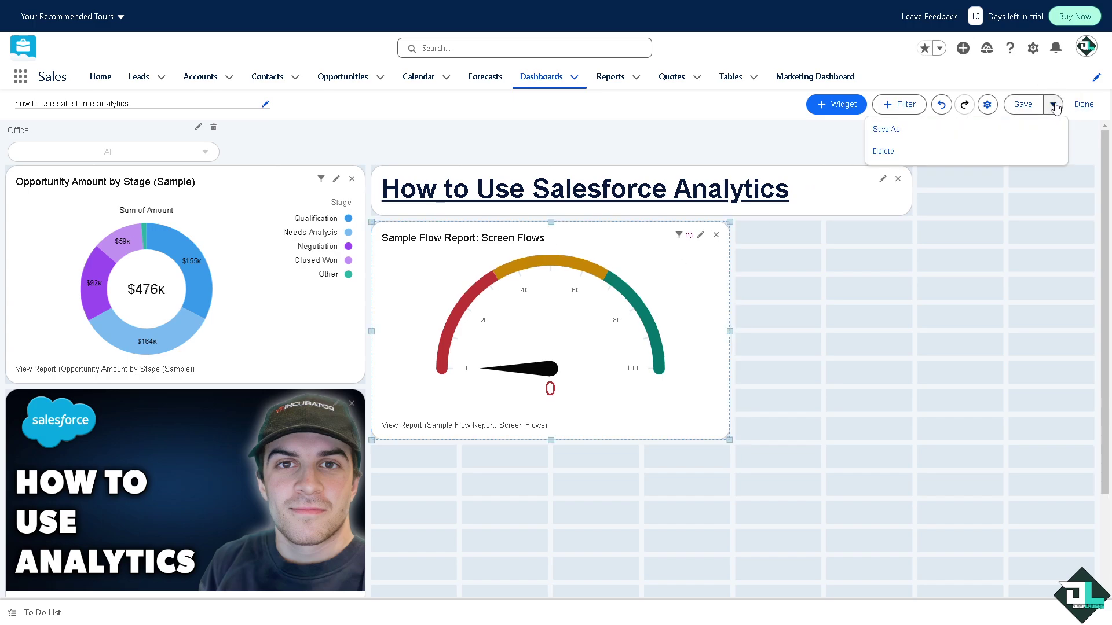
click(1008, 245)
click(1083, 104)
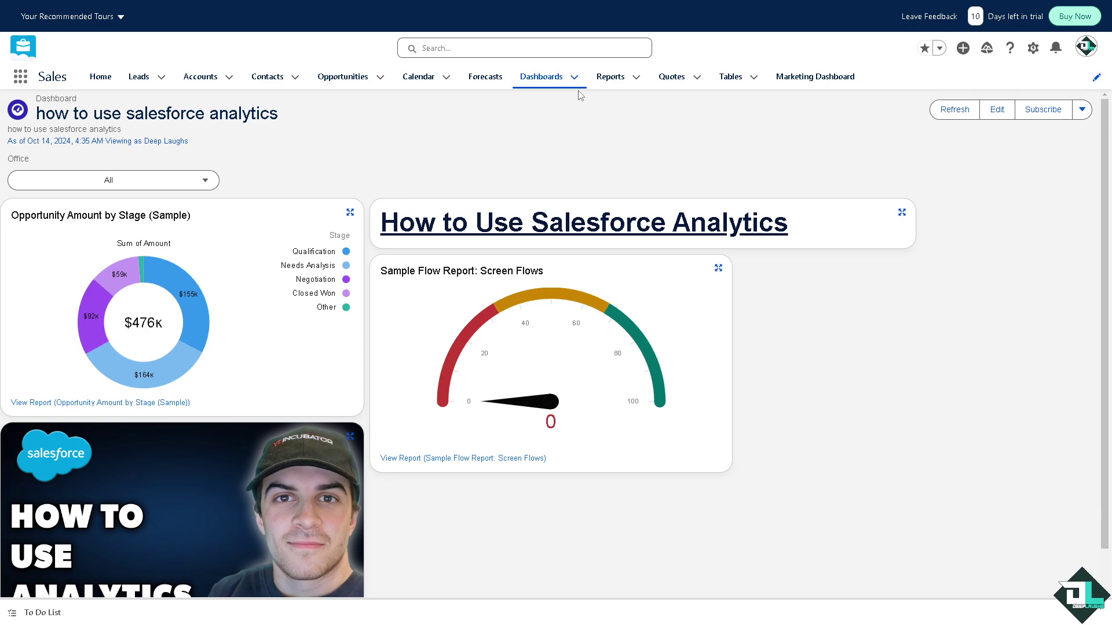
- From the Reports list, start a new report of the Accounts type under Accounts & Contacts
click(636, 80)
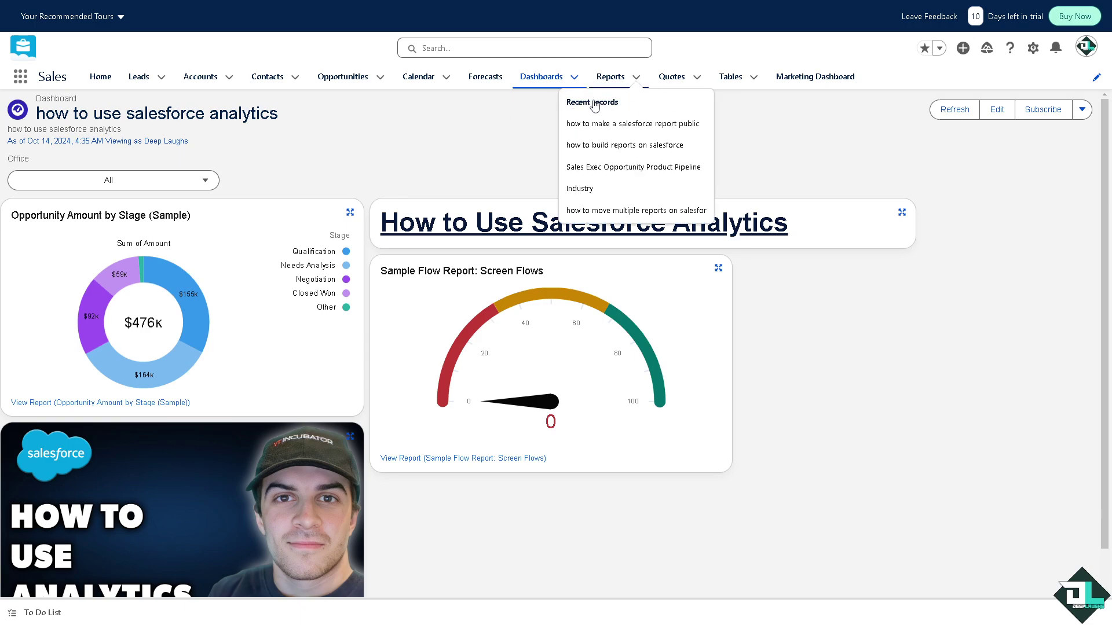
click(611, 88)
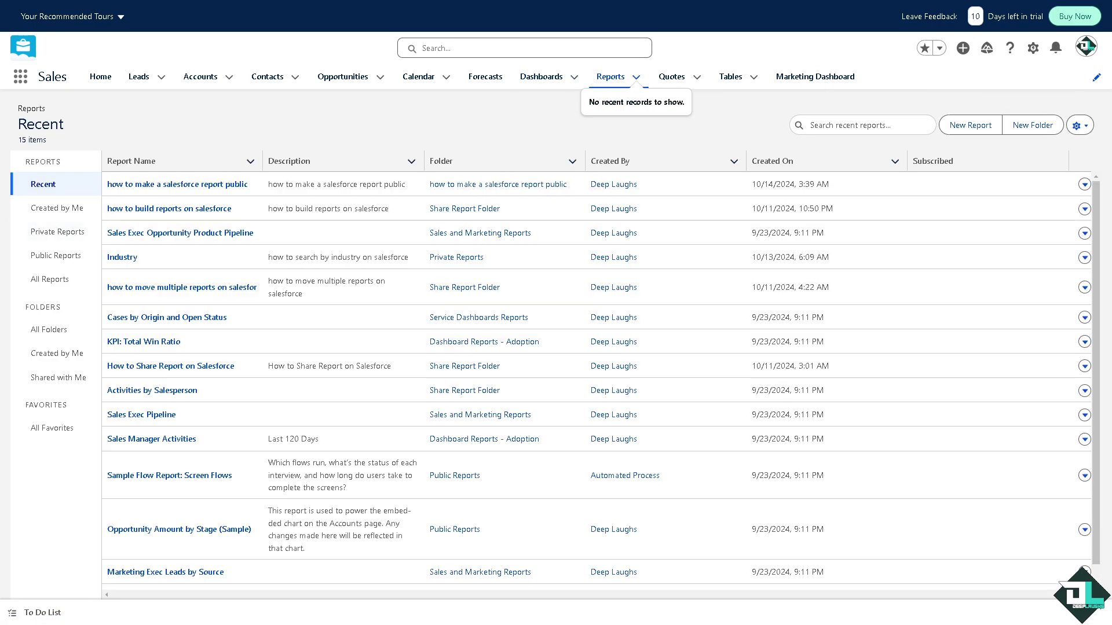
click(969, 130)
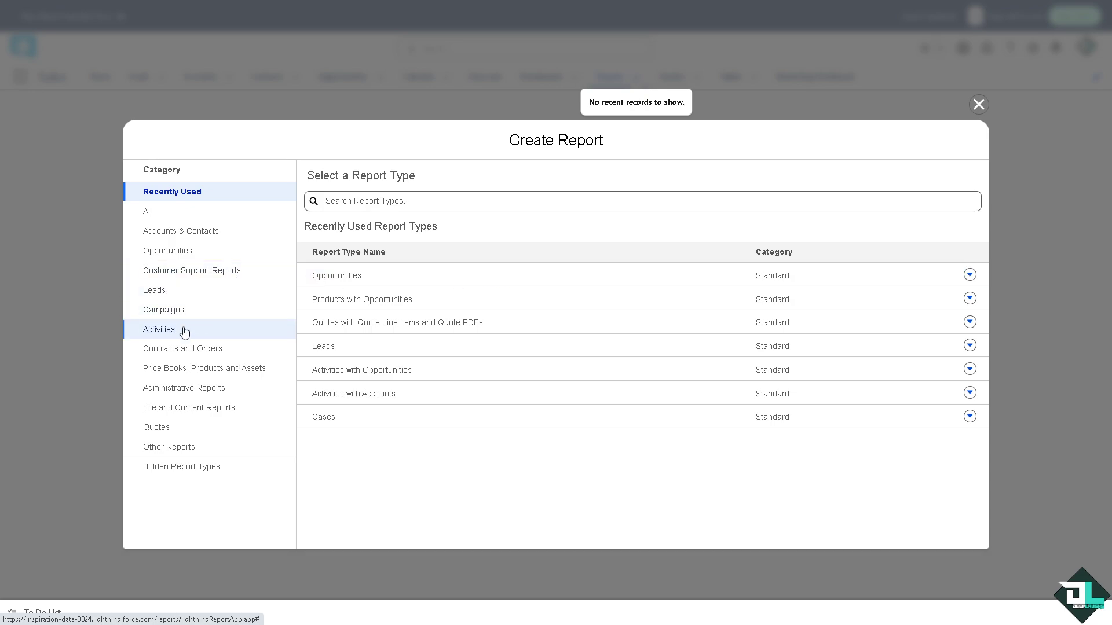
click(169, 232)
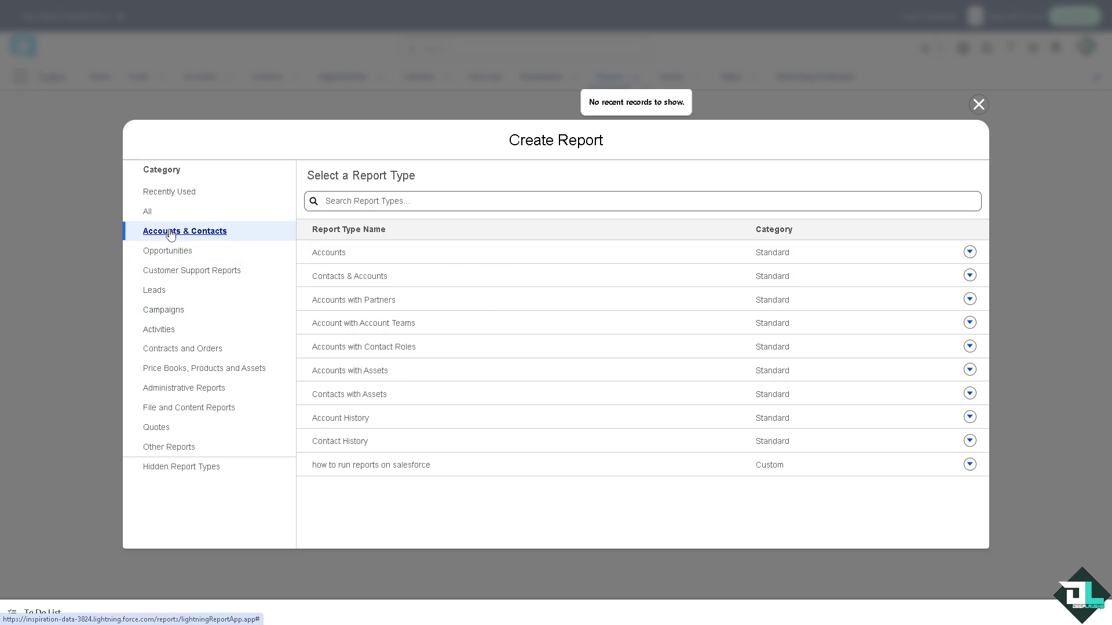
click(348, 256)
click(808, 245)
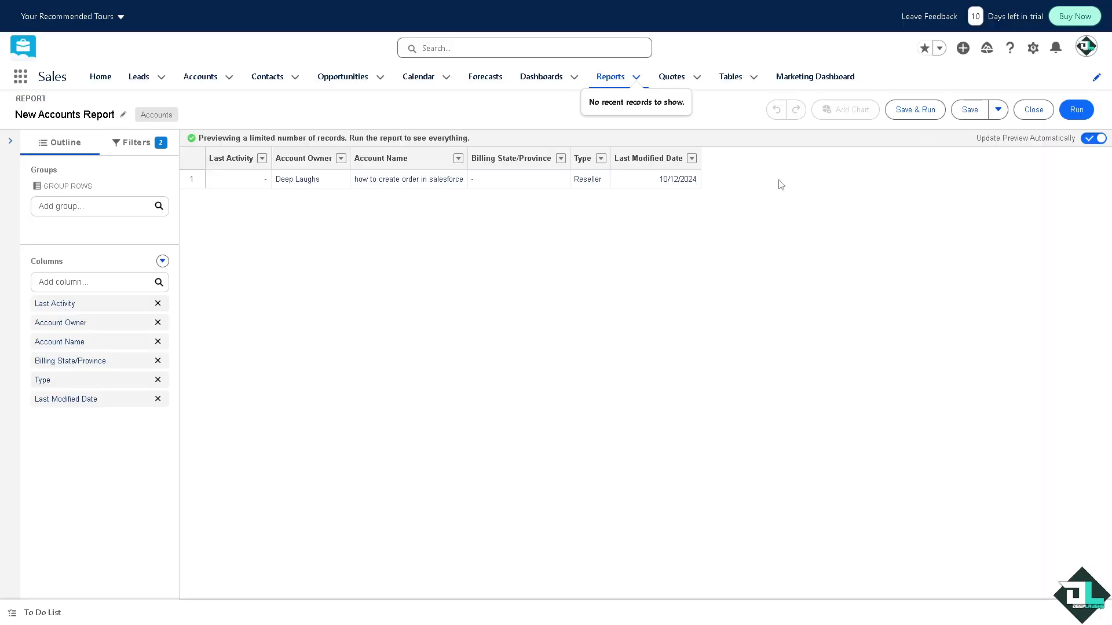
- Save the report as 'How to Use Salesforce Analytics', with that same text as its description
click(966, 111)
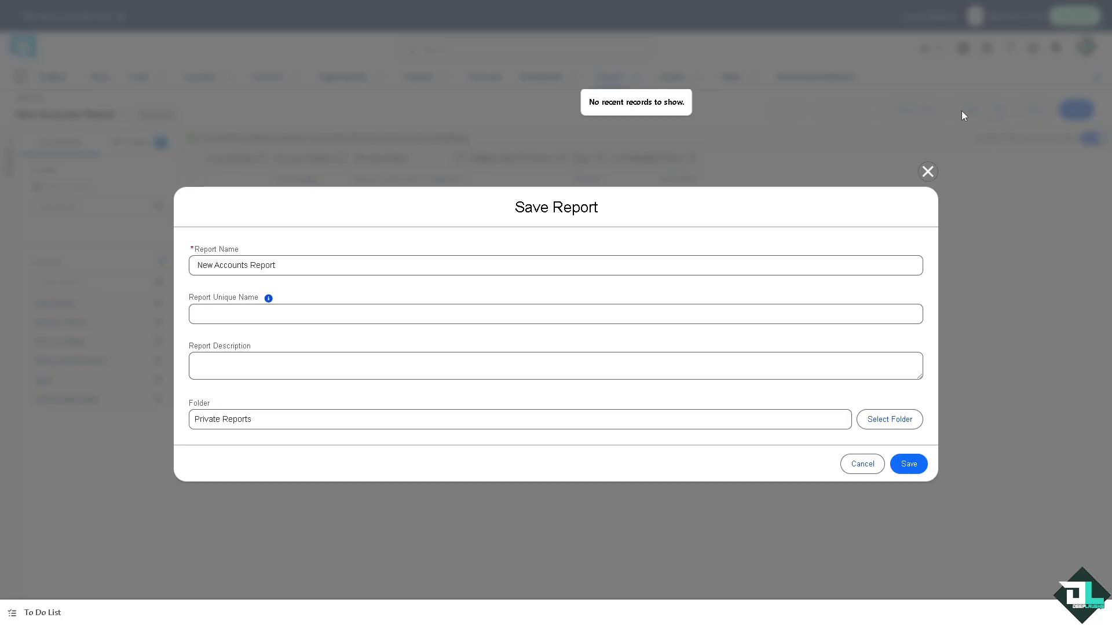
triple_click(294, 263)
text(How to Use Salesforce Analytics)
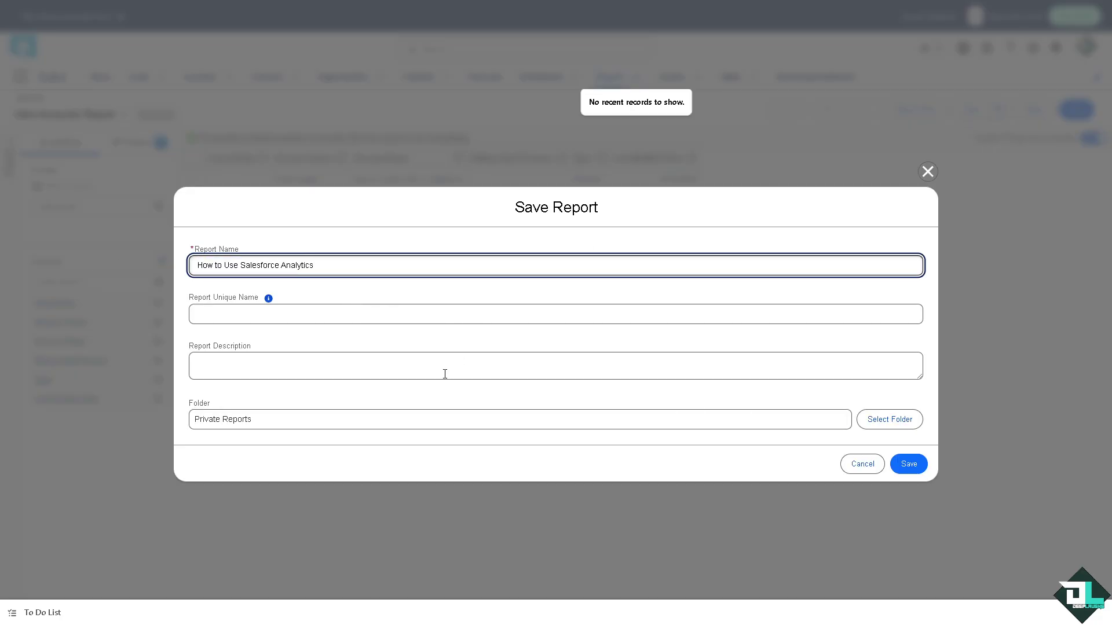
click(349, 354)
text(How to Use Salesforce Analytics)
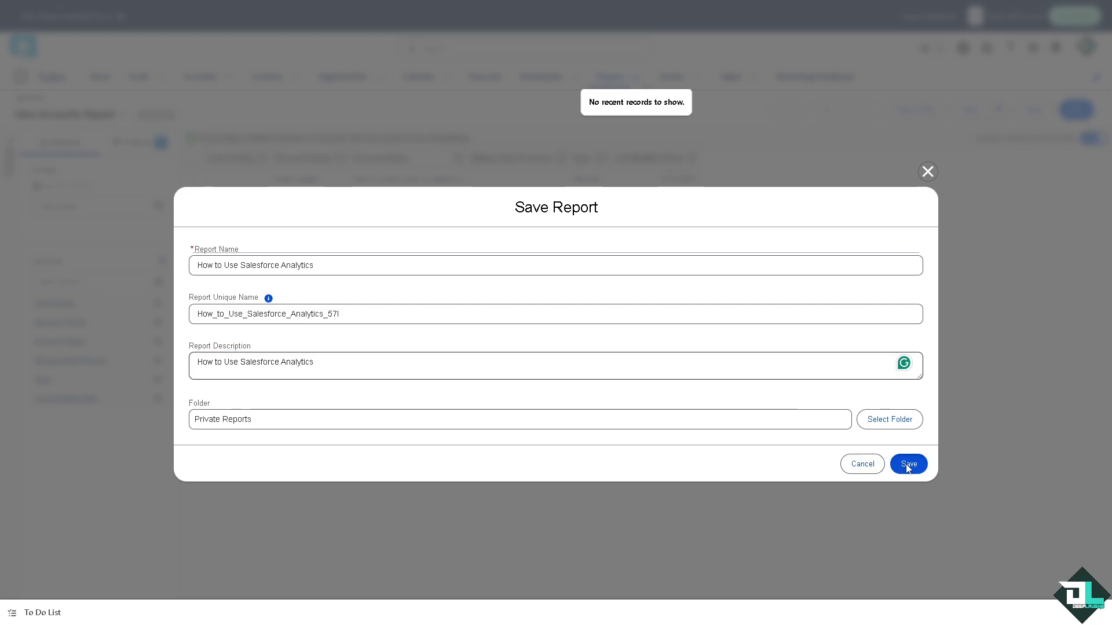
click(908, 464)
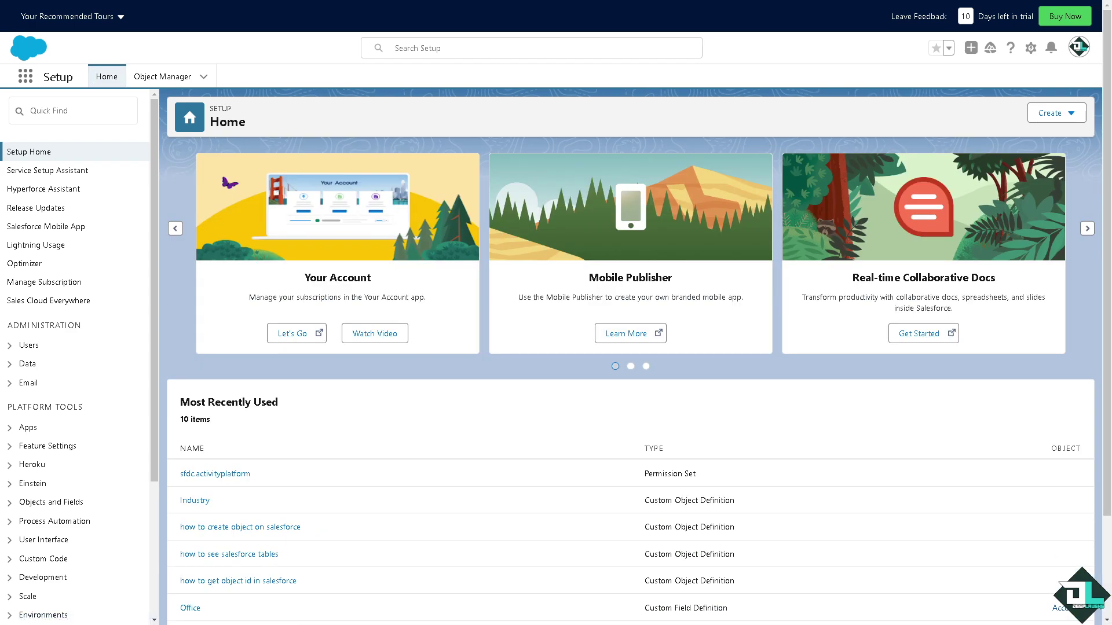
- In Object Manager, browse Account's Fields & Relationships and the Account Name field, glance at a new validation rule, then return to Setup Home
click(90, 114)
text(o)
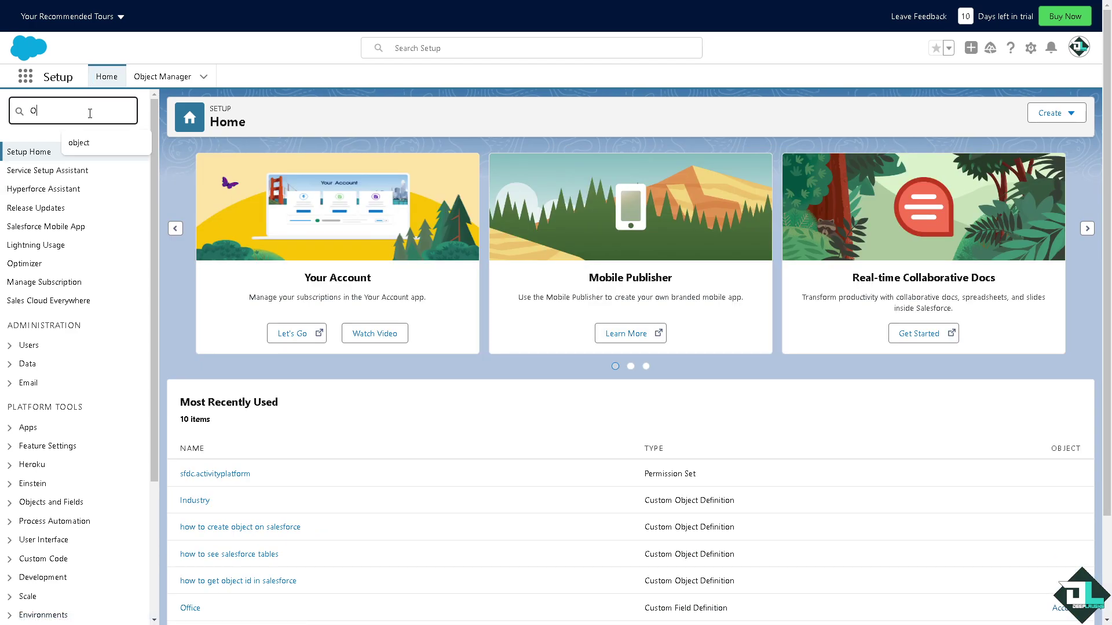
text(b)
click(79, 143)
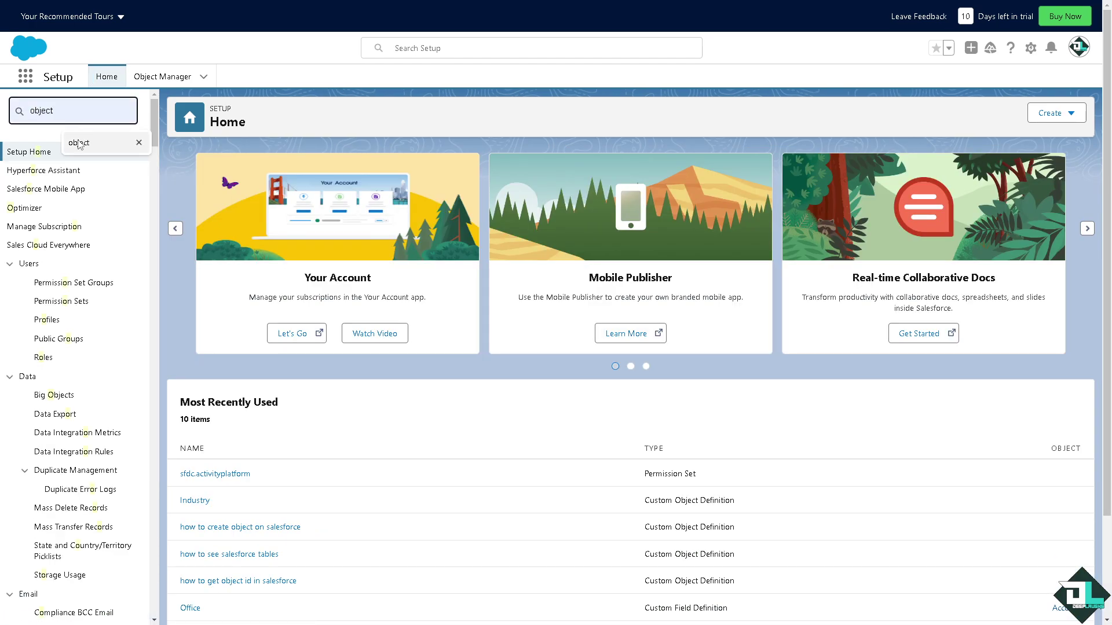
click(75, 267)
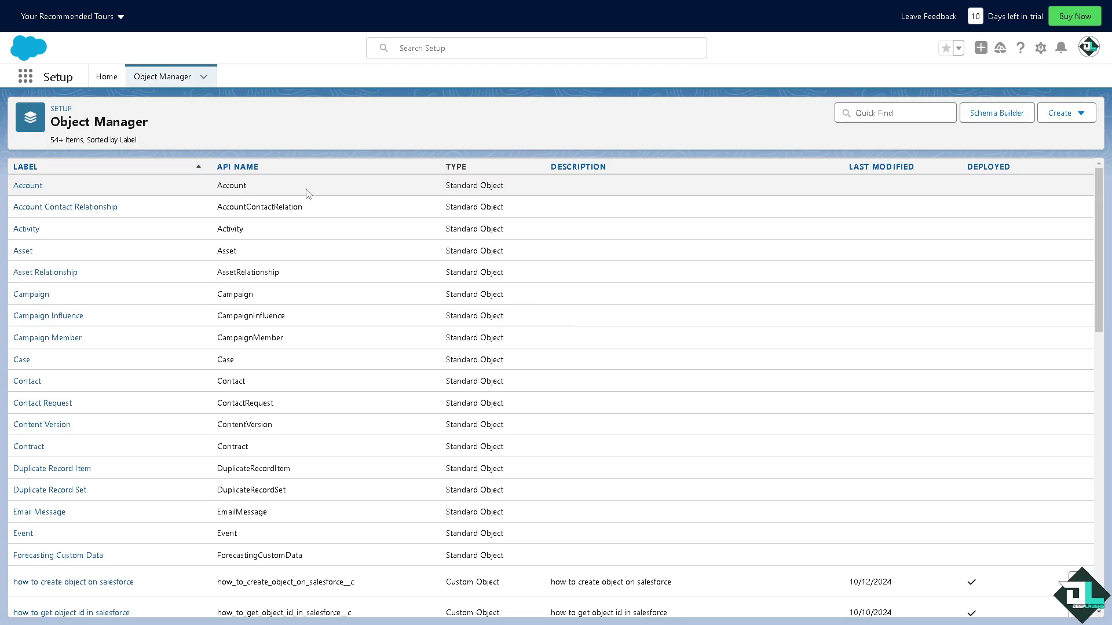
click(33, 192)
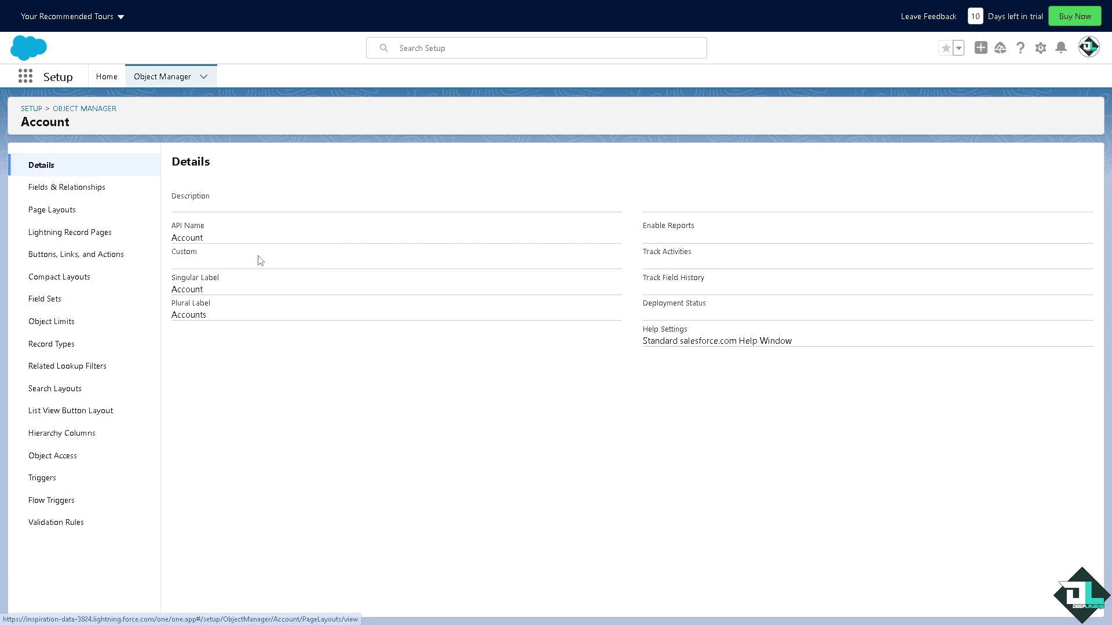
click(80, 191)
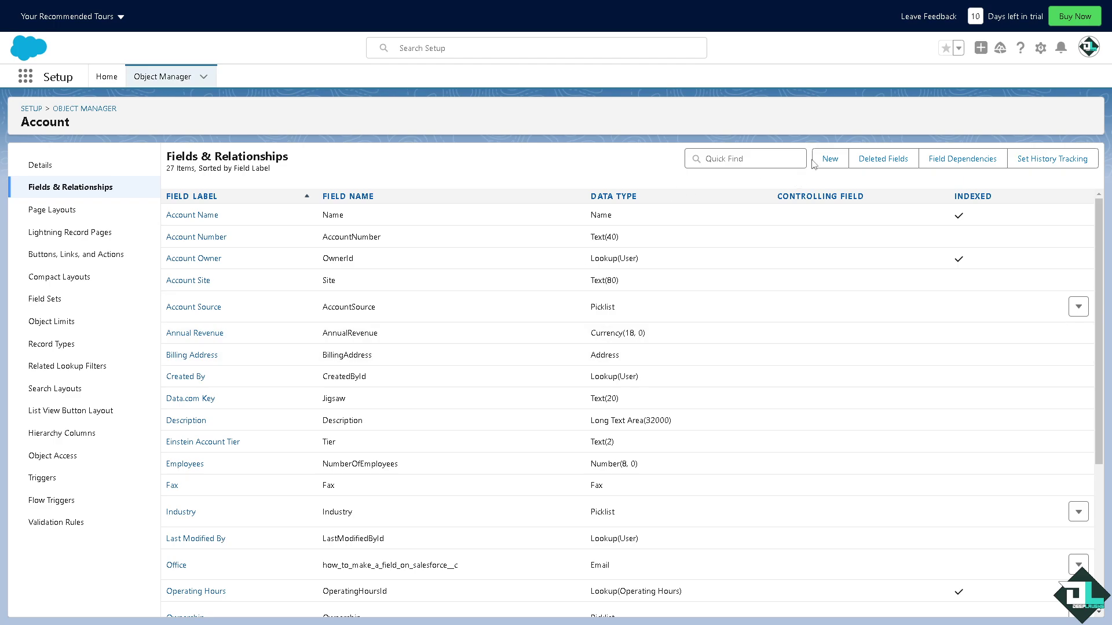
click(193, 216)
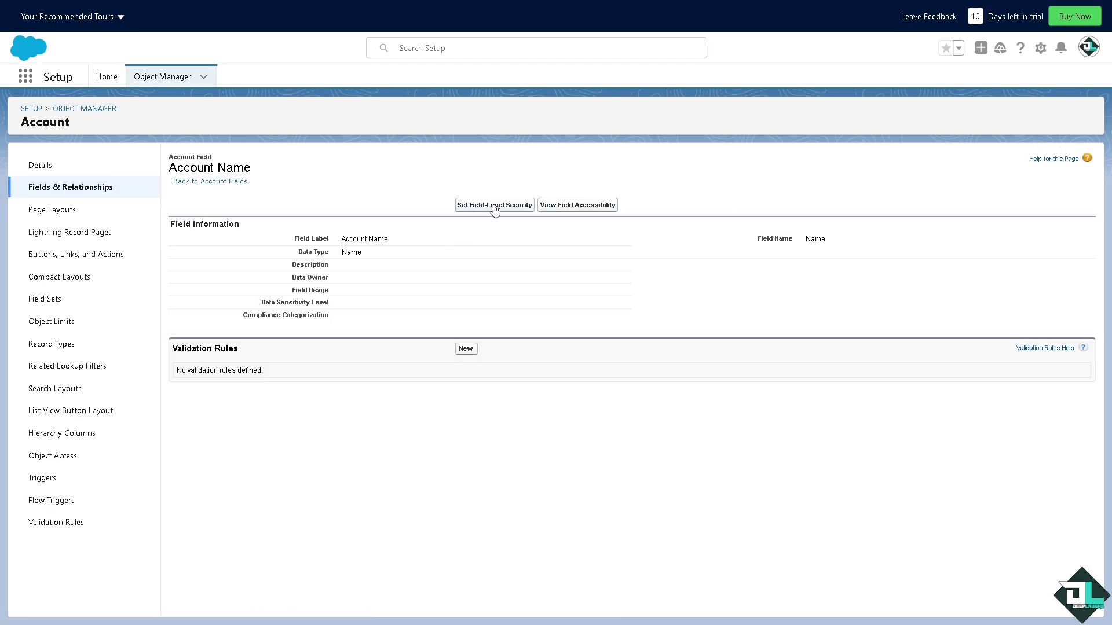
click(464, 350)
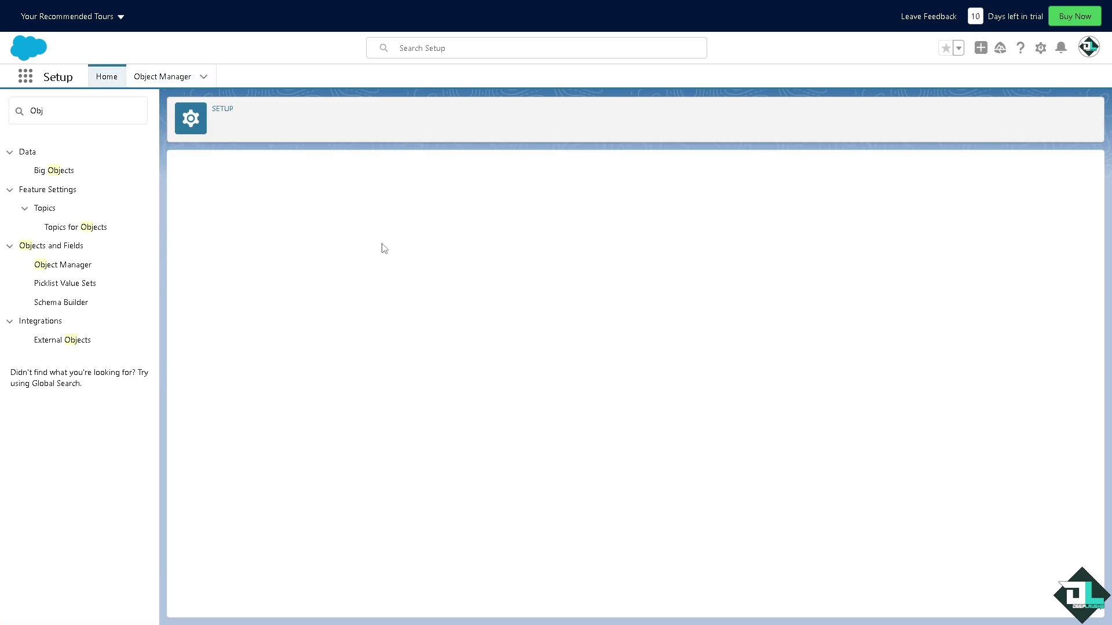
scroll(318, 261, down, 2)
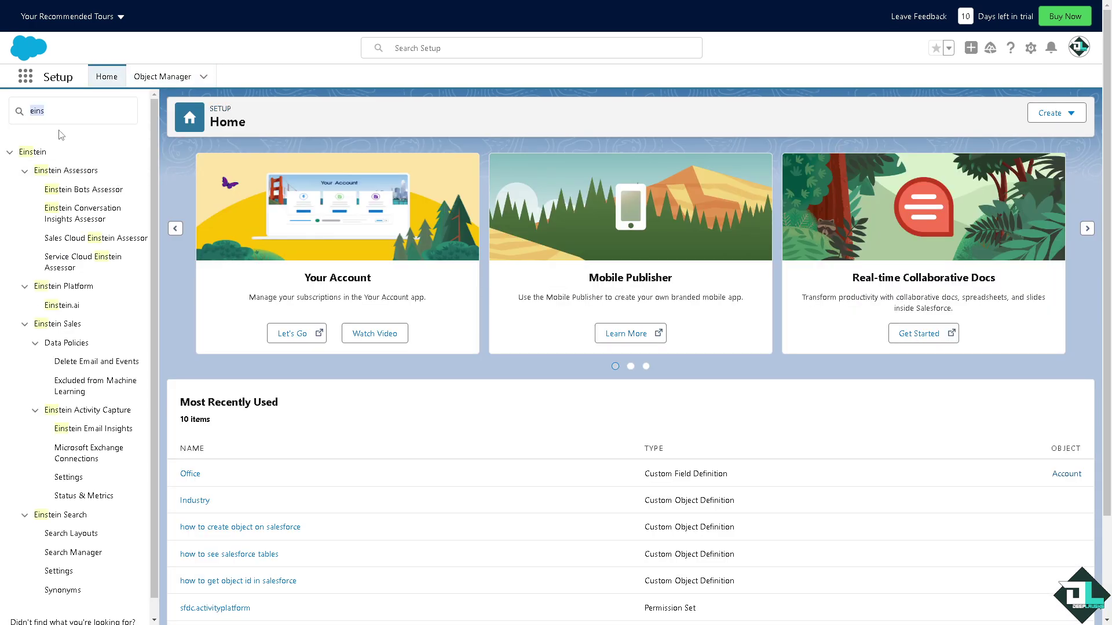
click(62, 116)
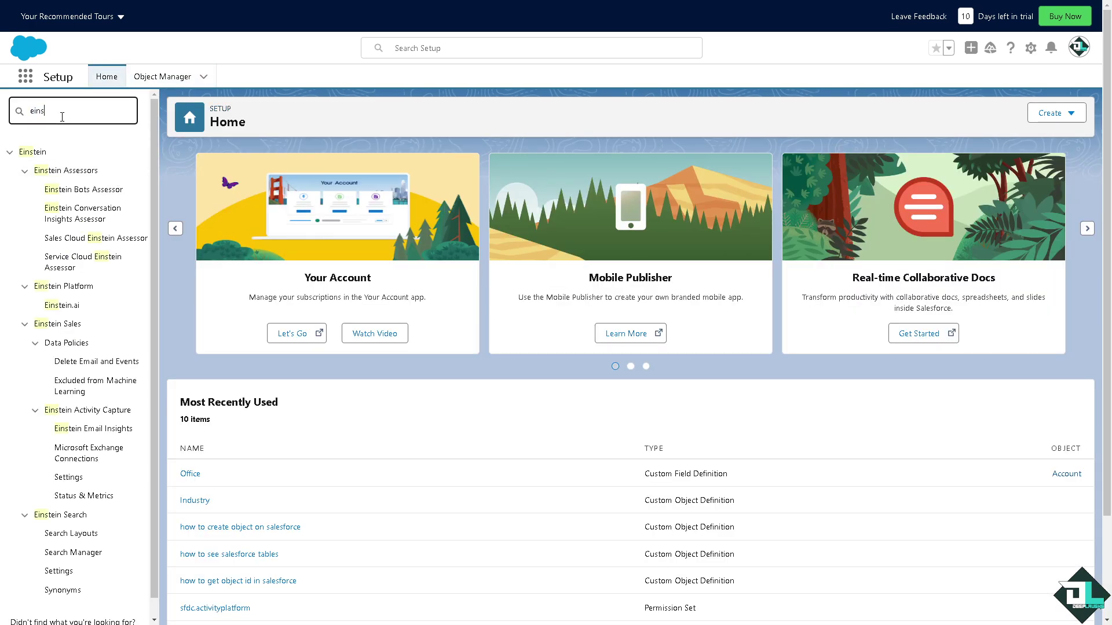
- Search Setup for 'Ein' and open the Einstein Activity Capture page
key(BackSpace)
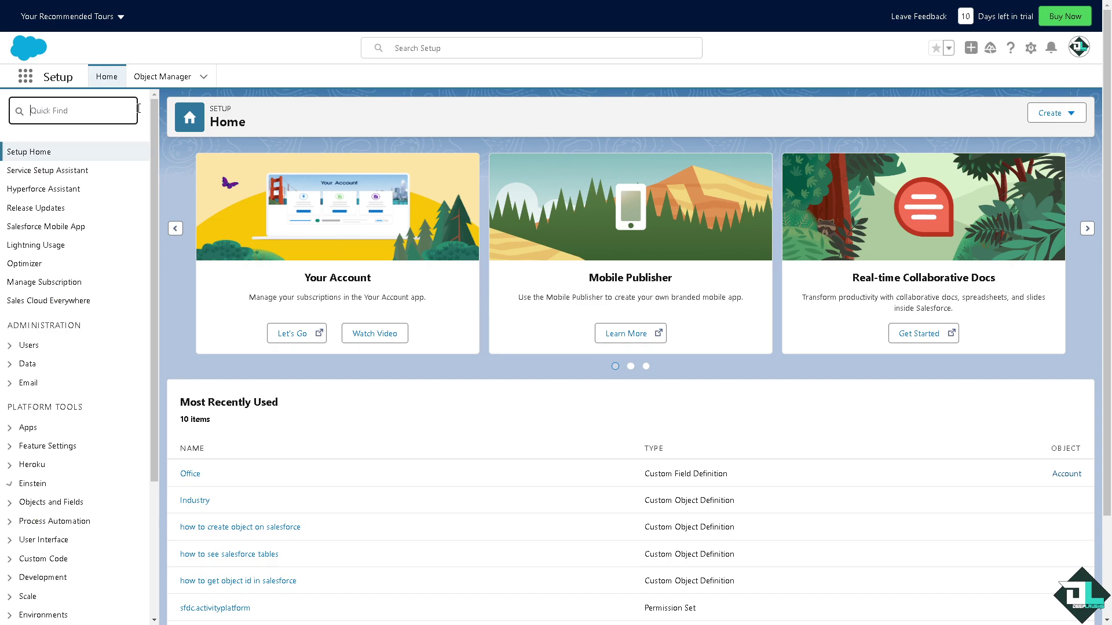
text(Ein)
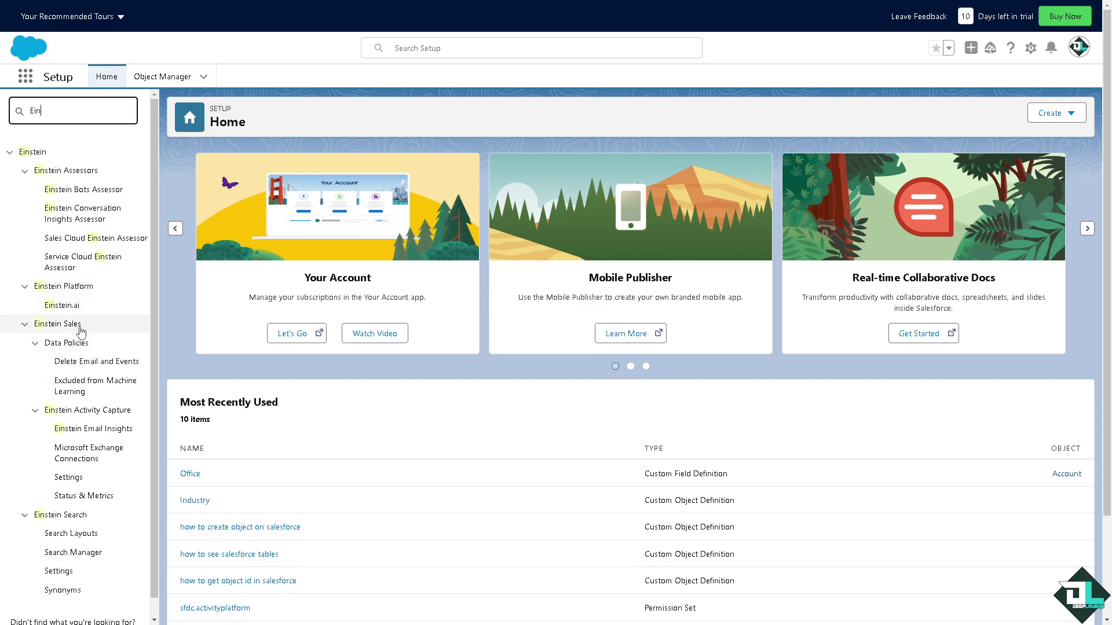
click(33, 152)
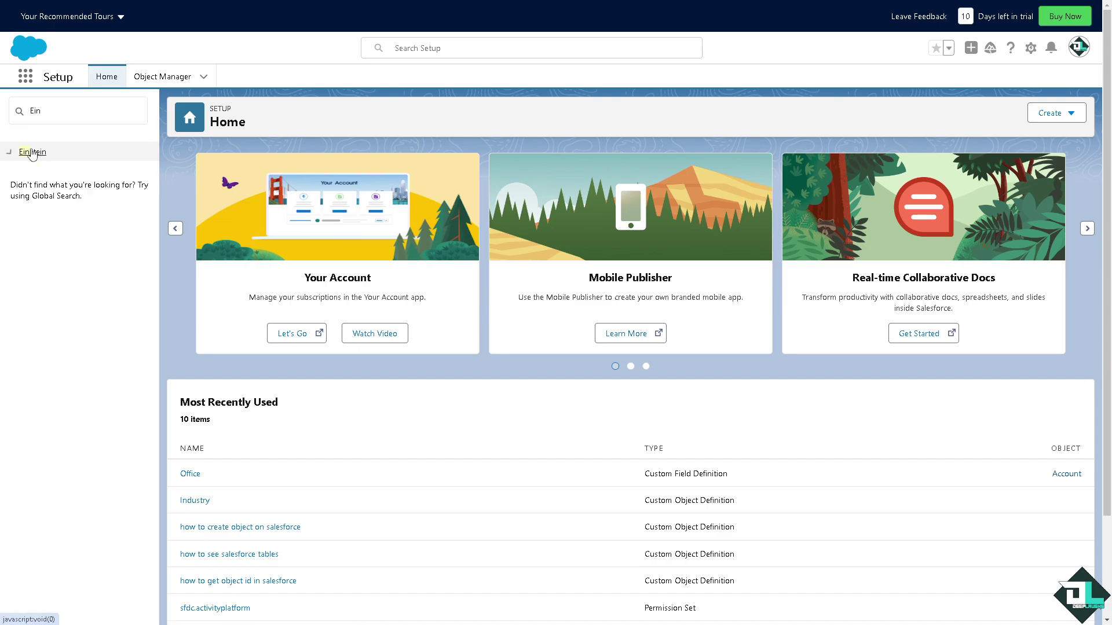
click(39, 153)
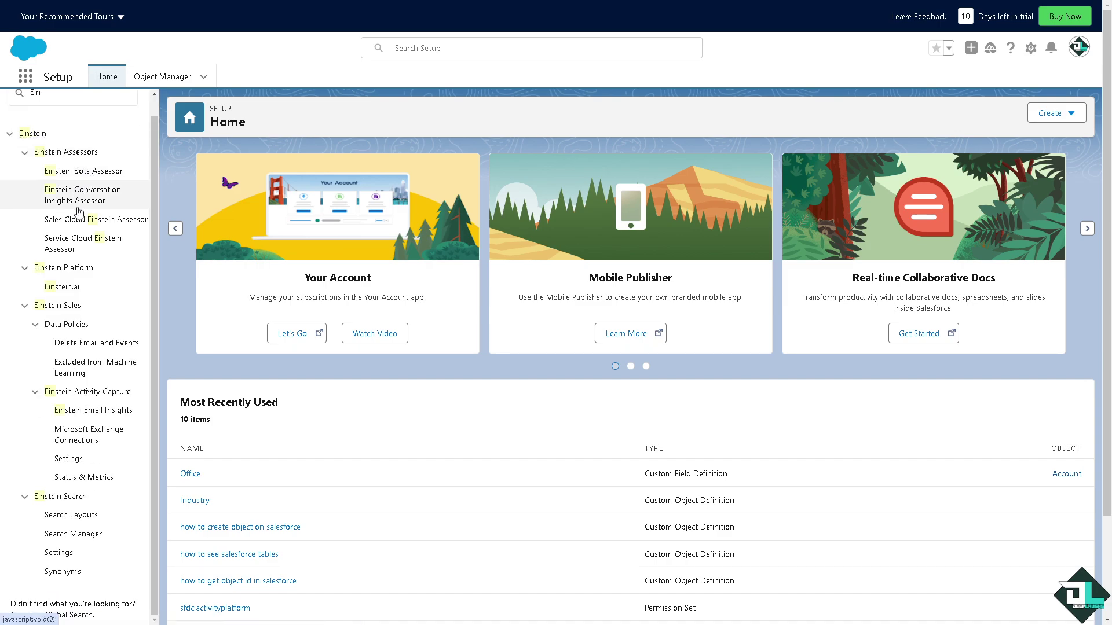
click(63, 267)
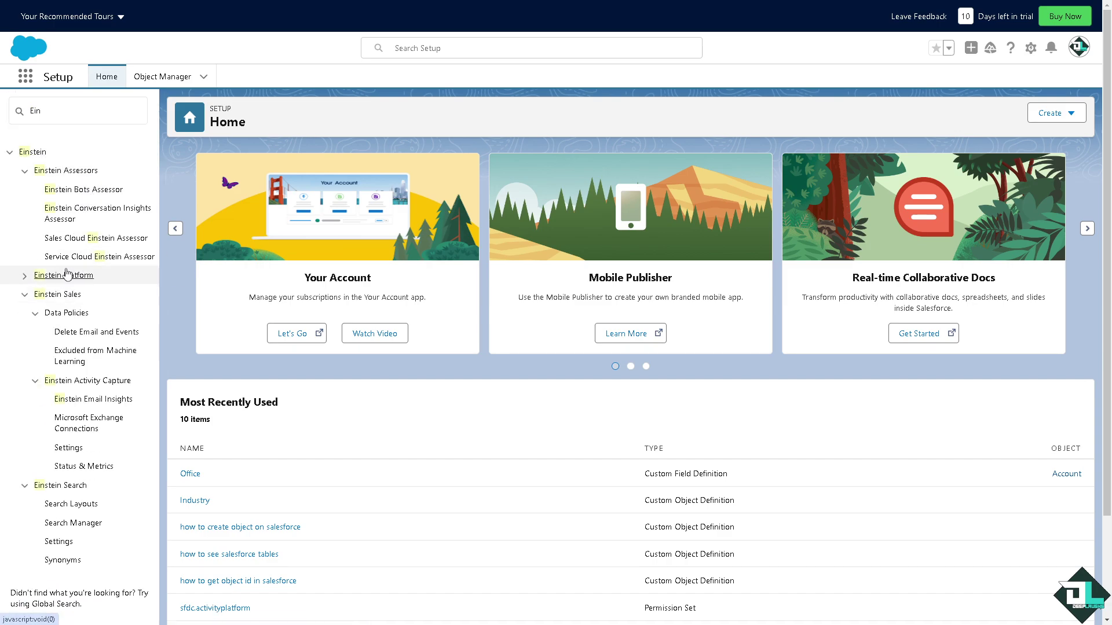
click(69, 296)
click(25, 275)
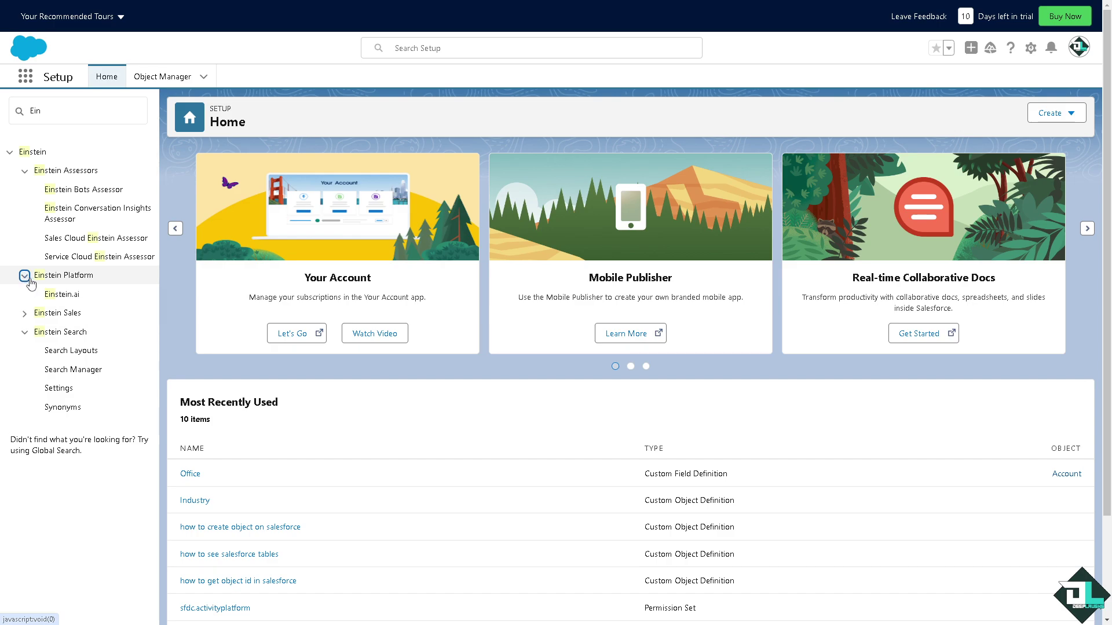
click(74, 297)
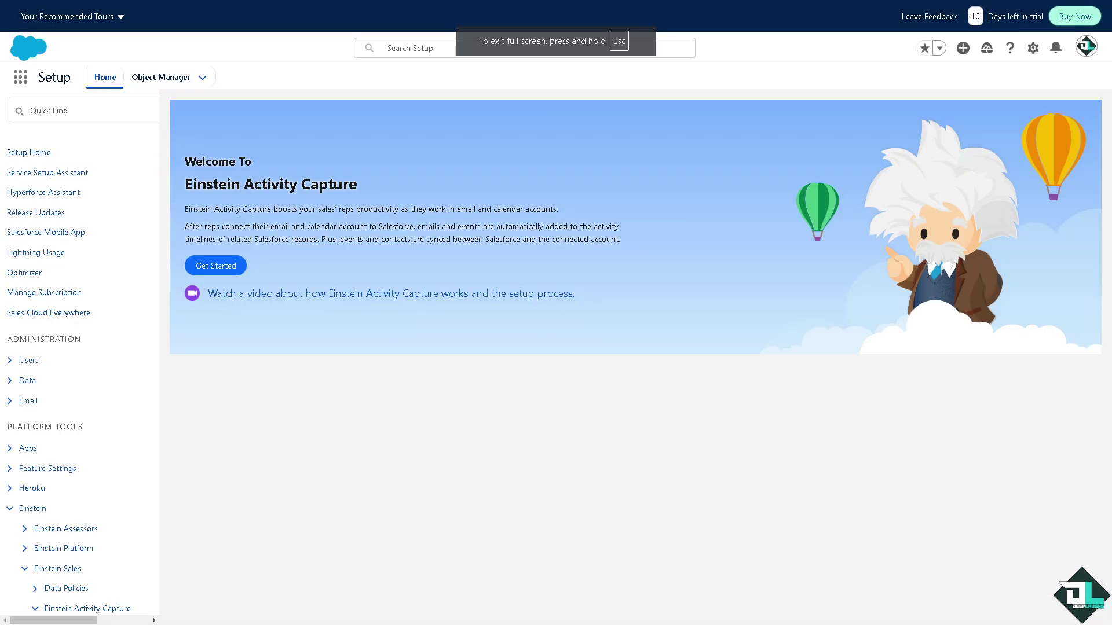
- Accept the Einstein terms, keep Google G Suite as the email service, and choose User Level connection
click(232, 268)
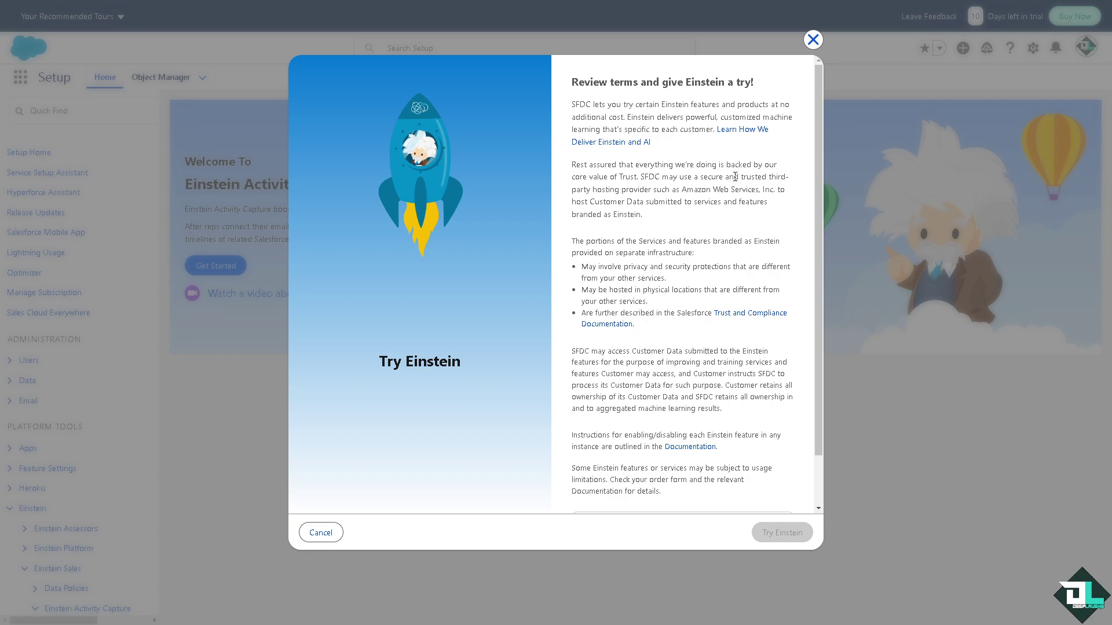
scroll(640, 297, down, 1)
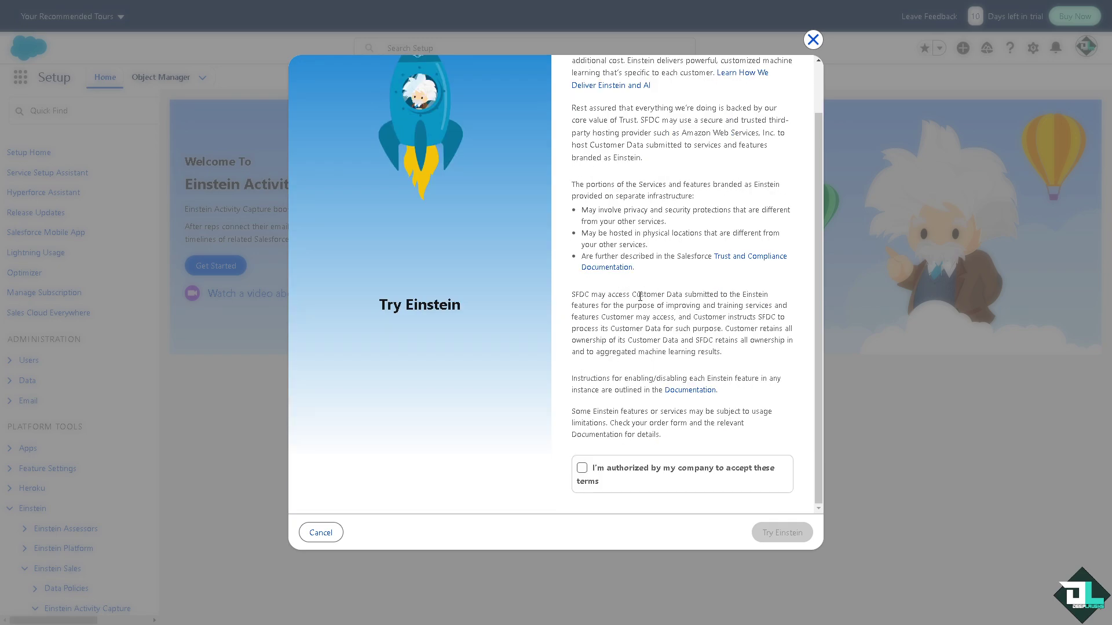
click(582, 469)
click(776, 533)
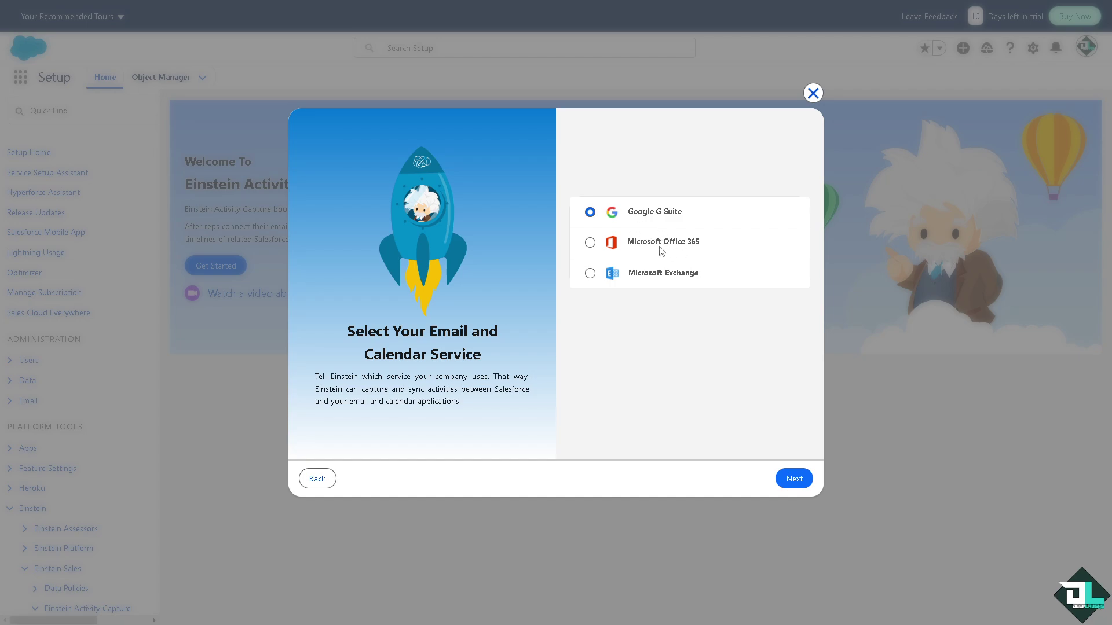
click(791, 478)
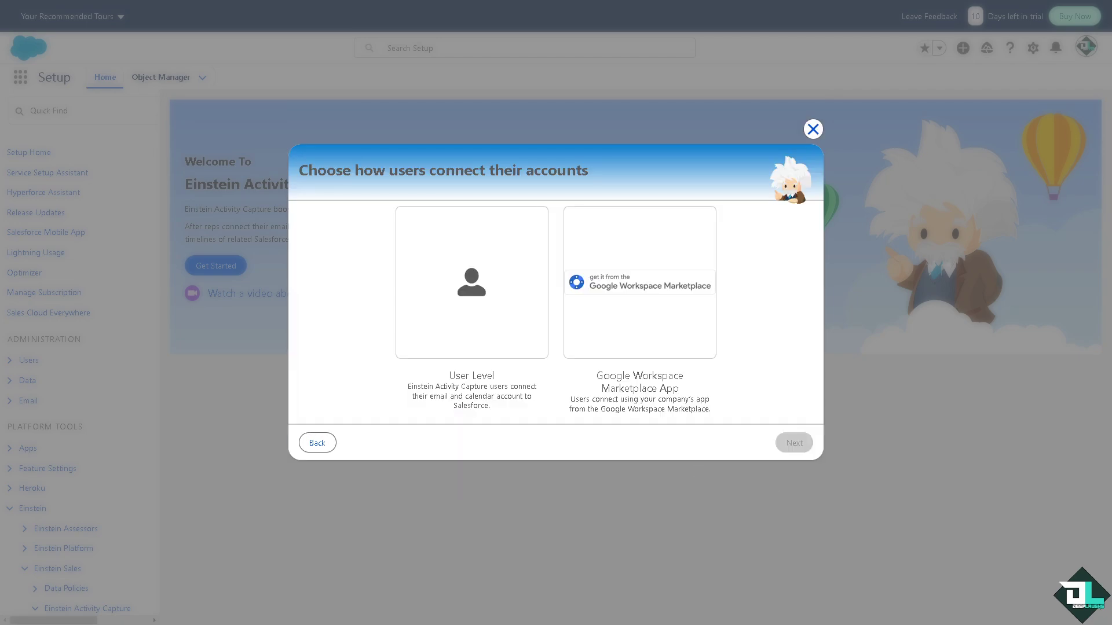
click(459, 273)
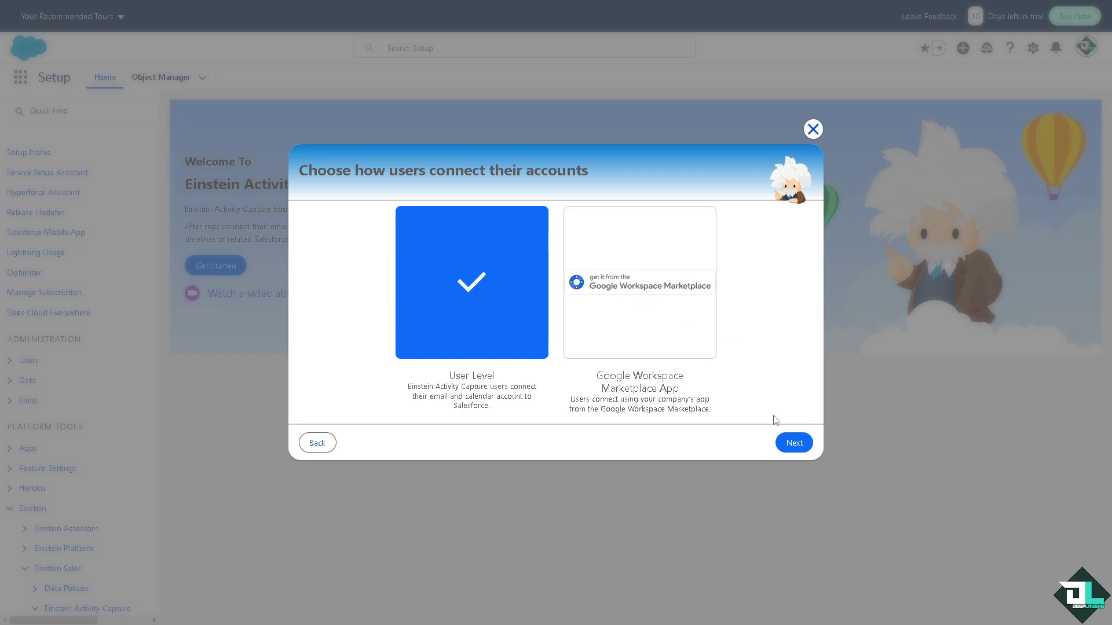
- Name and describe the configuration 'how to set up salesforce'
click(796, 444)
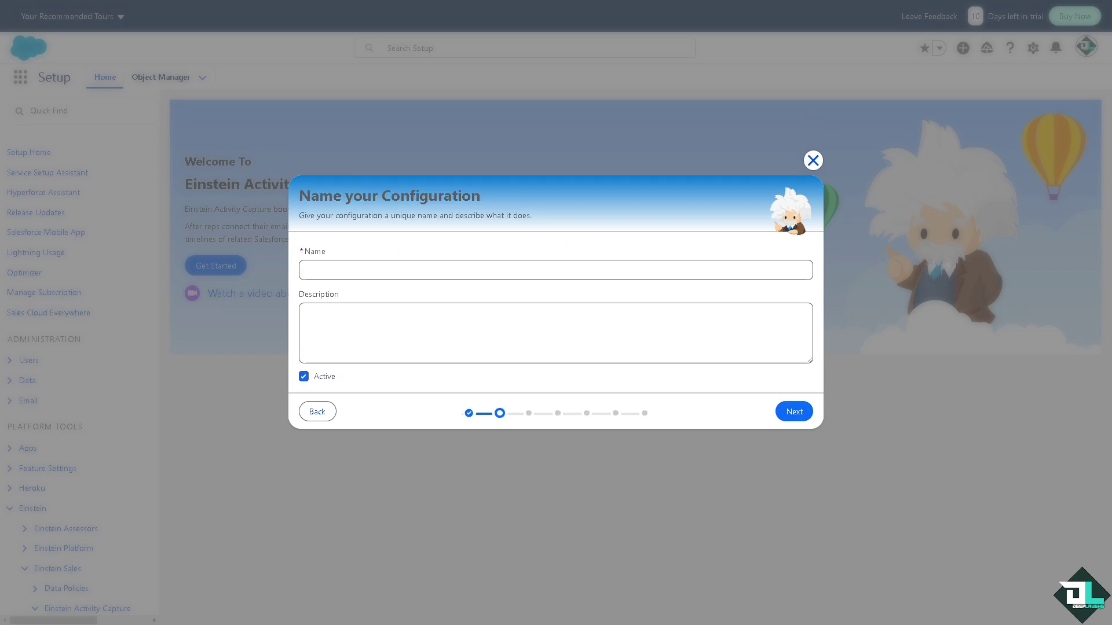
click(347, 270)
text(how to set up salesforce)
click(463, 322)
text(how to set up salesforce)
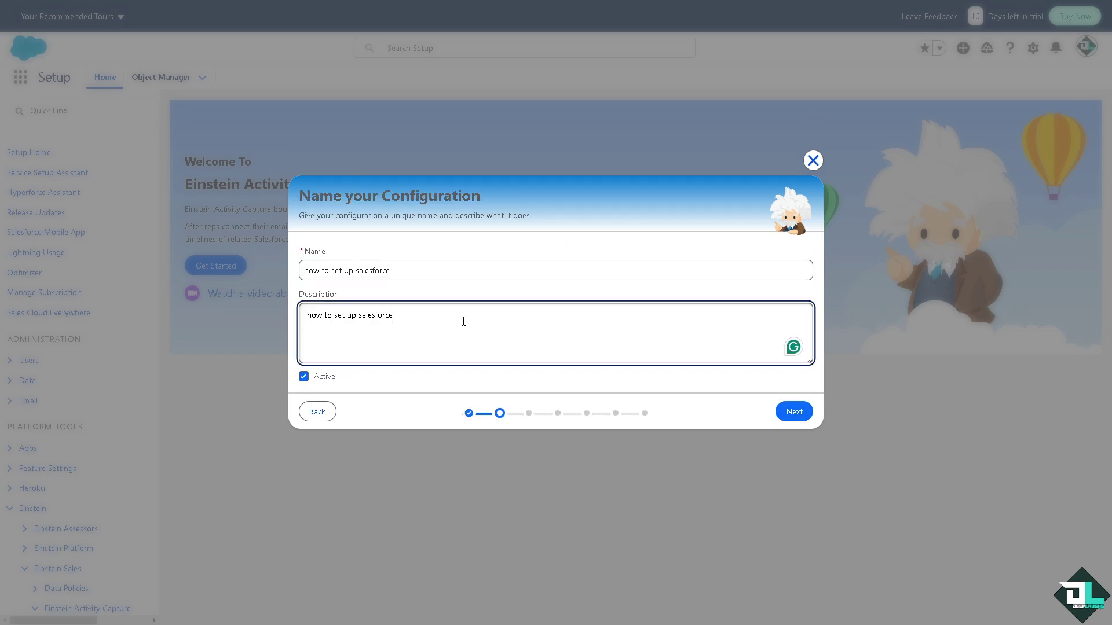
- Keep the default sync, advanced and user settings to reach the Exclude Addresses step
click(793, 412)
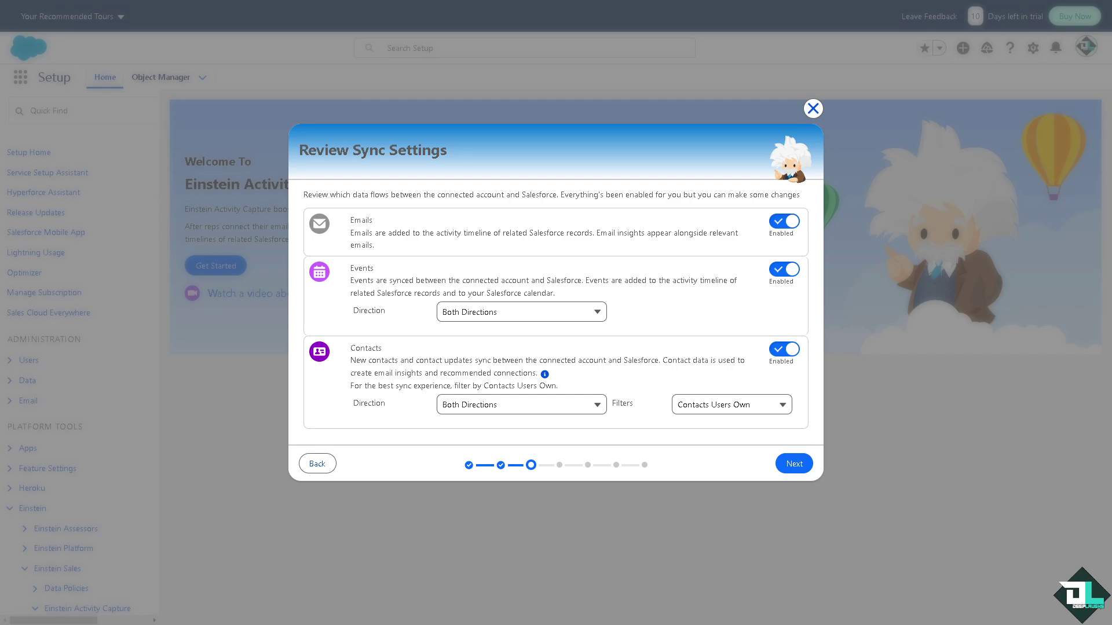
click(794, 464)
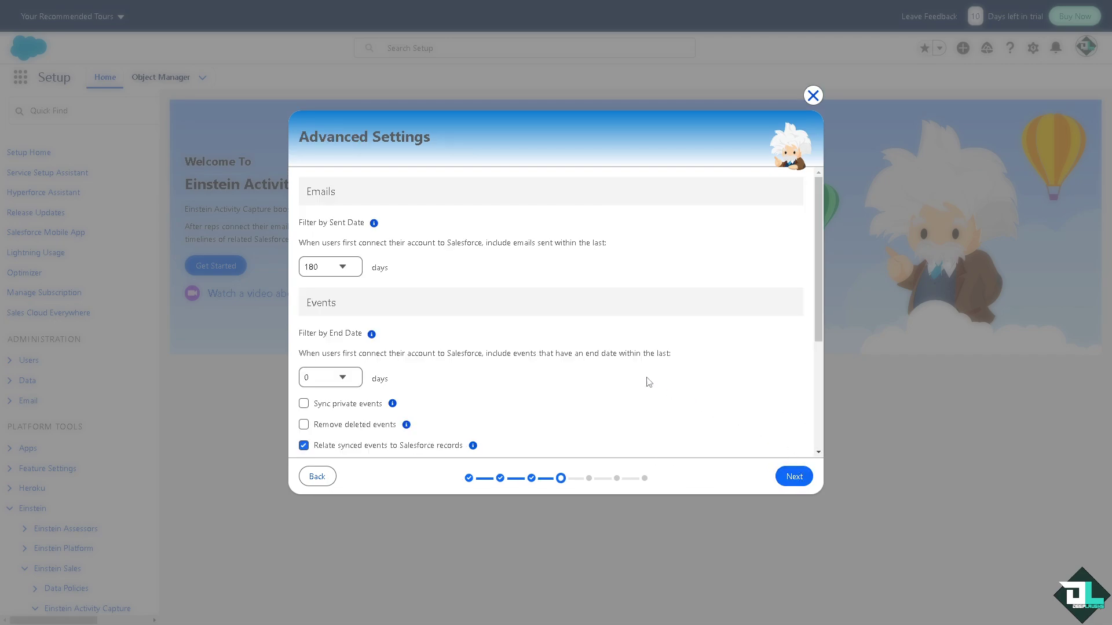
click(794, 475)
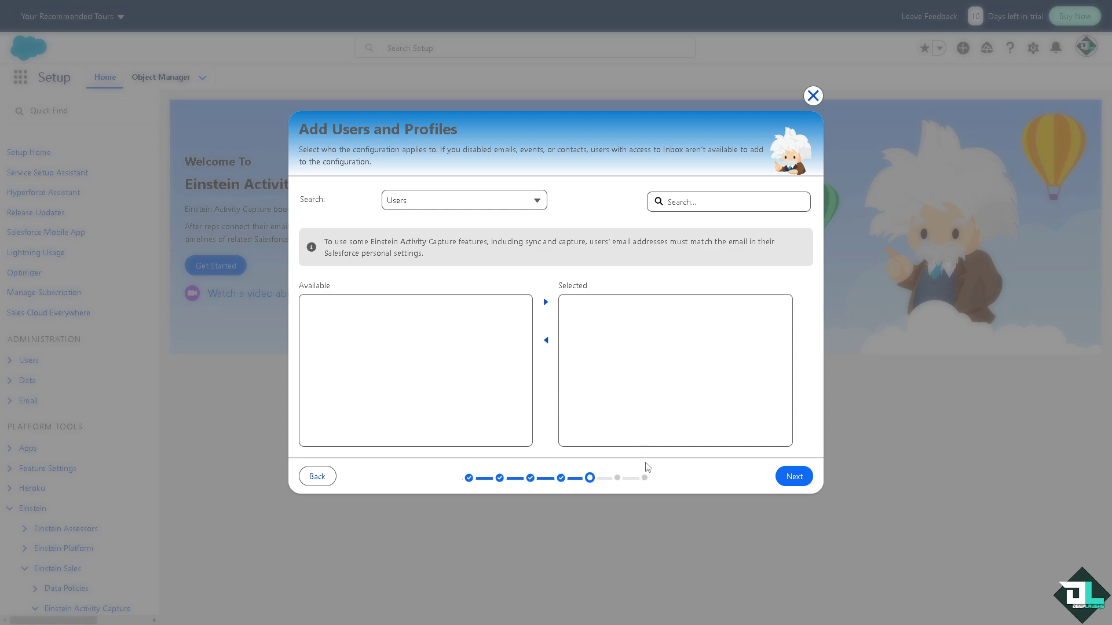
click(804, 478)
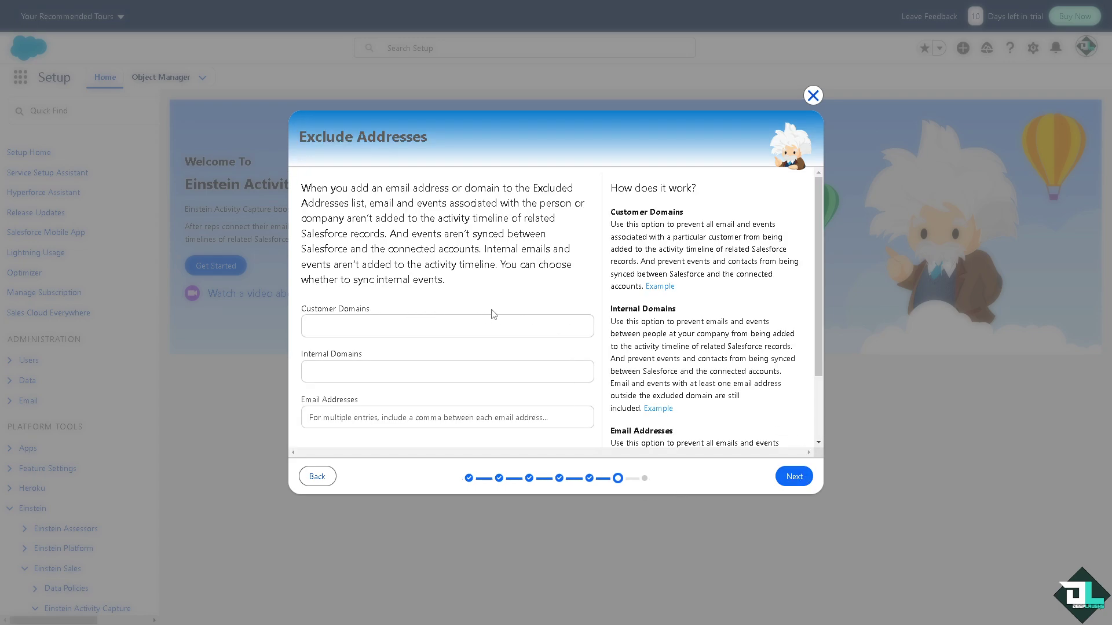
scroll(496, 313, down, 2)
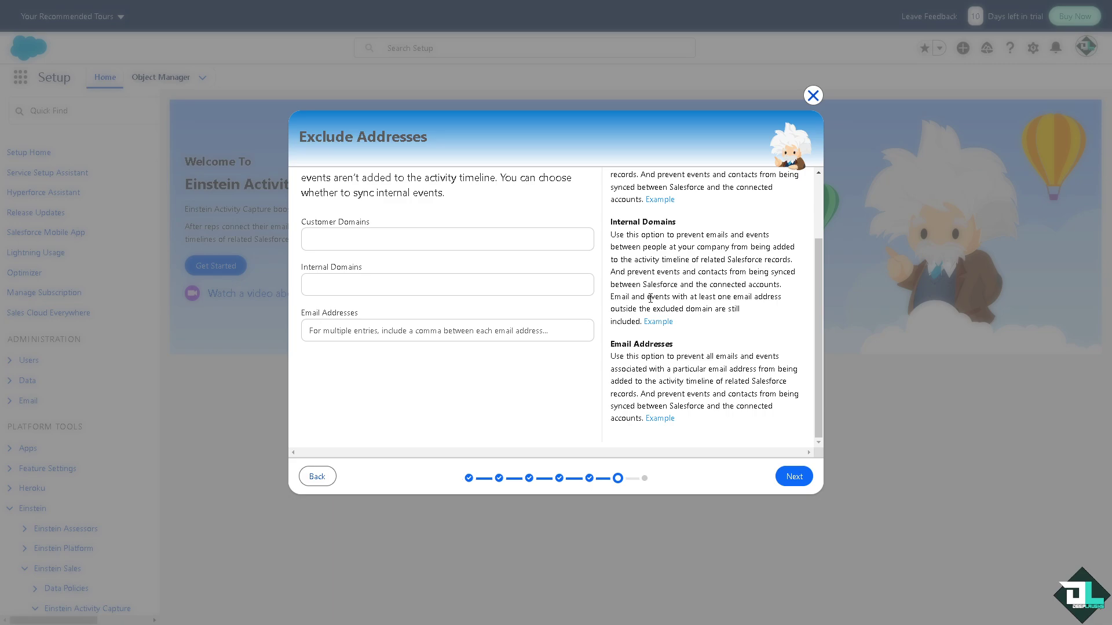
scroll(658, 313, up, 2)
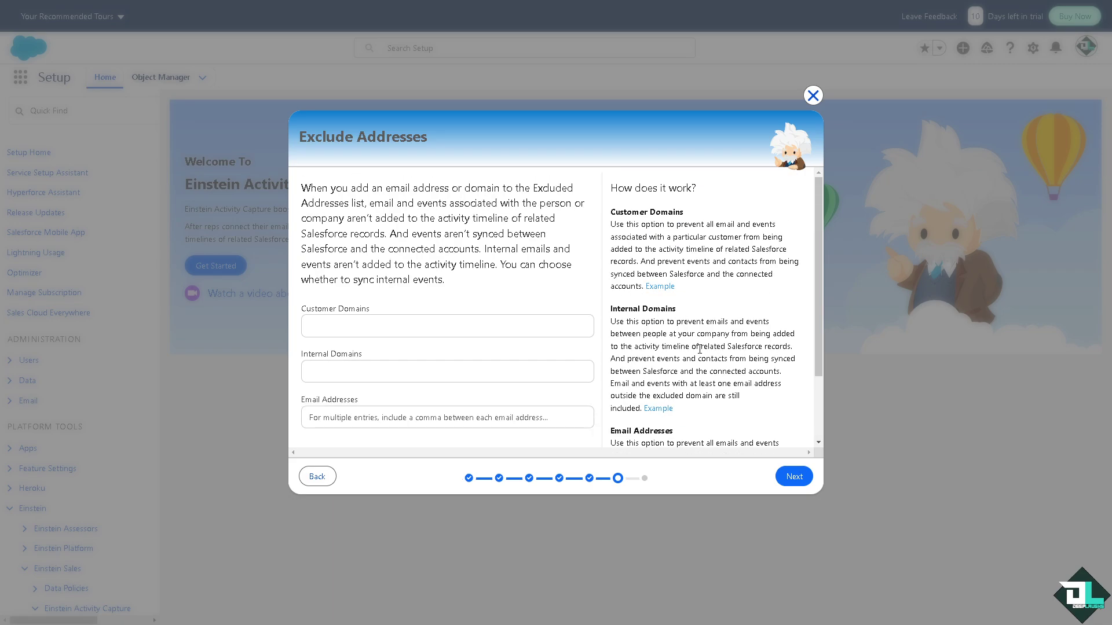